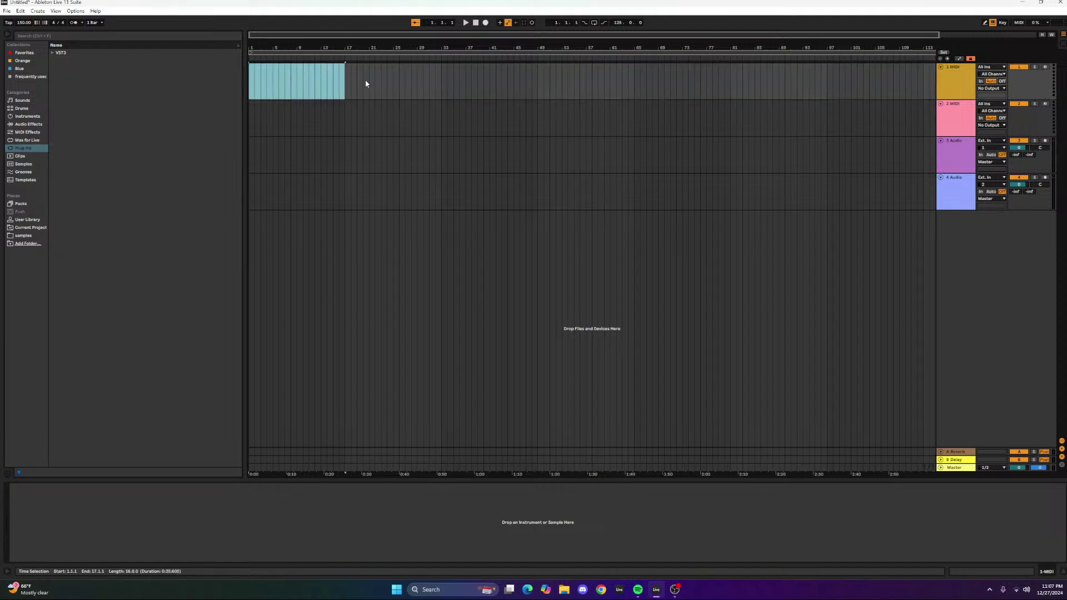
Insert an empty 16-bar MIDI clip at the start of the first MIDI track and duplicate it once.
key(ctrl+shift+m)
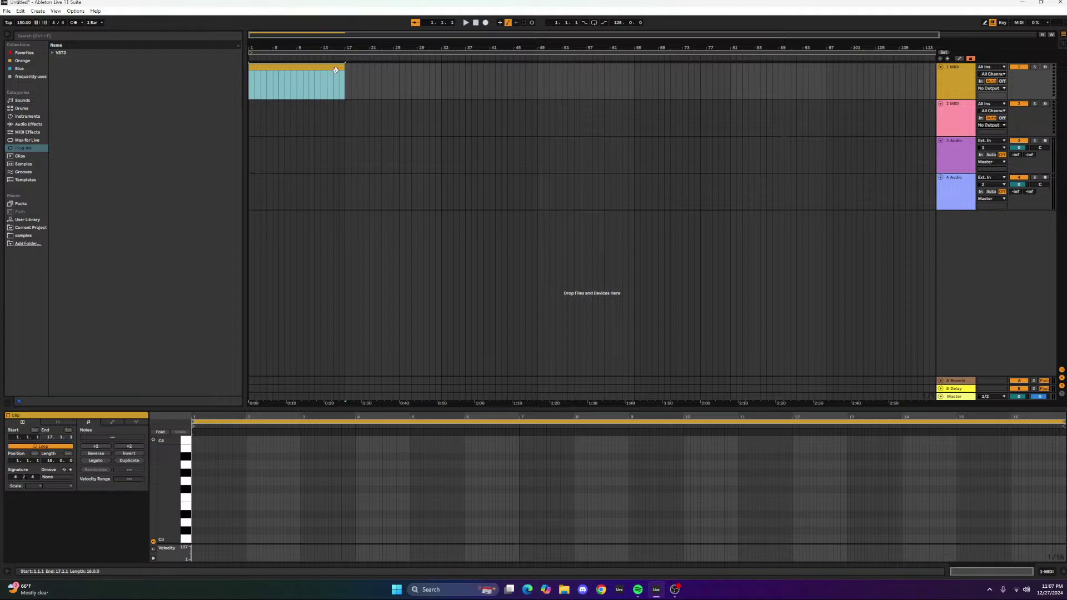
scroll(365, 128, down, 1)
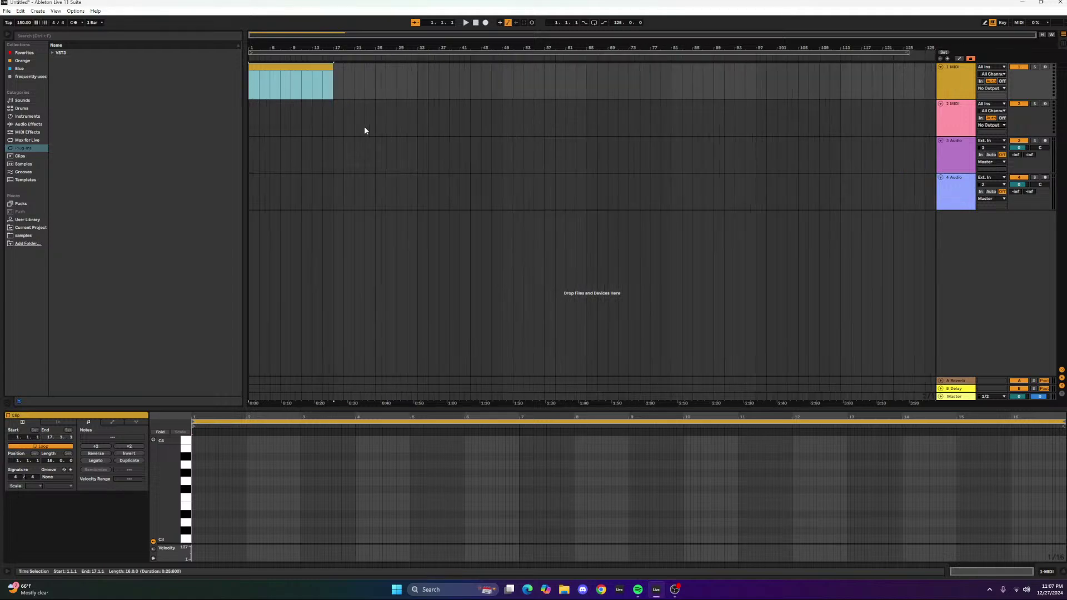
click(312, 66)
click(313, 66)
key(ctrl+d)
Duplicate the 32-bar pair of clips four times so the first MIDI track is filled up to bar 161.
drag(258, 83, 423, 93)
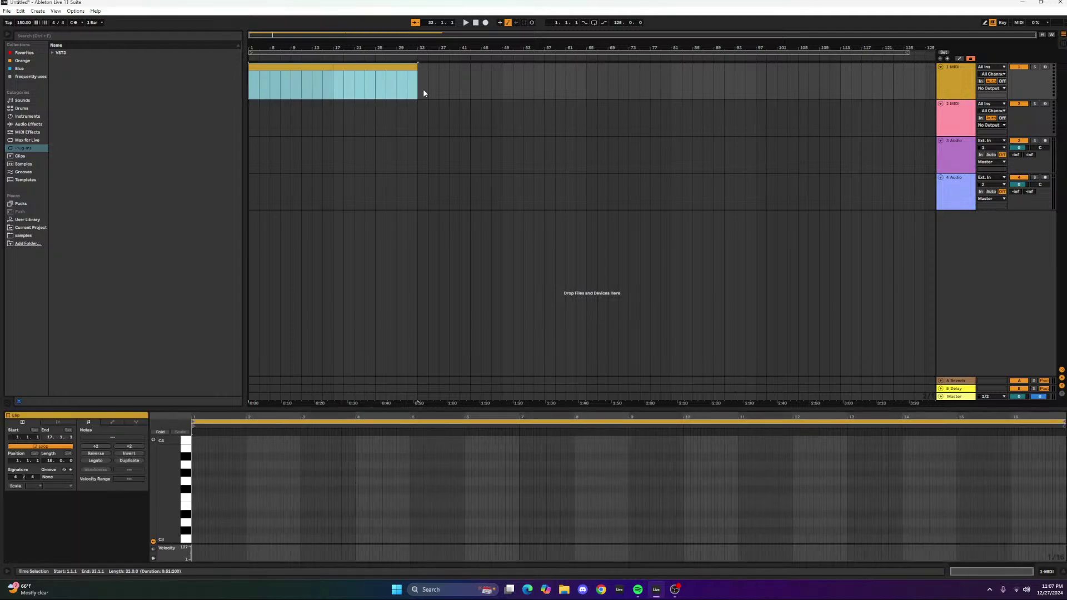
key(ctrl+d)
key(ctrl+d)
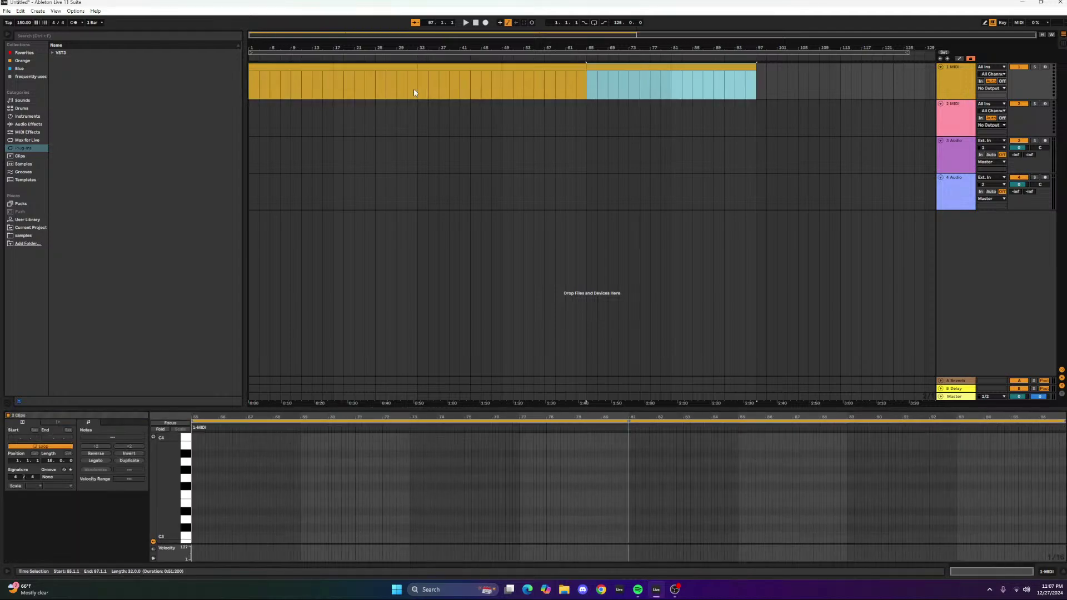
key(ctrl+d)
key(ctrl+d)
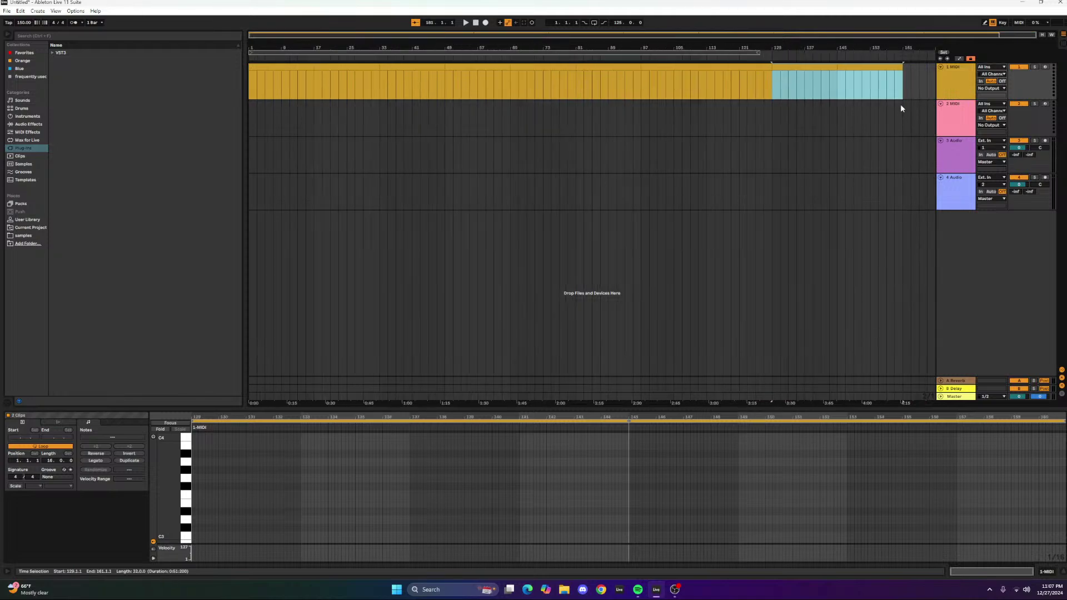
Extend the arrangement loop to bar 161 so that it covers the whole row of clips.
key(ctrl+a)
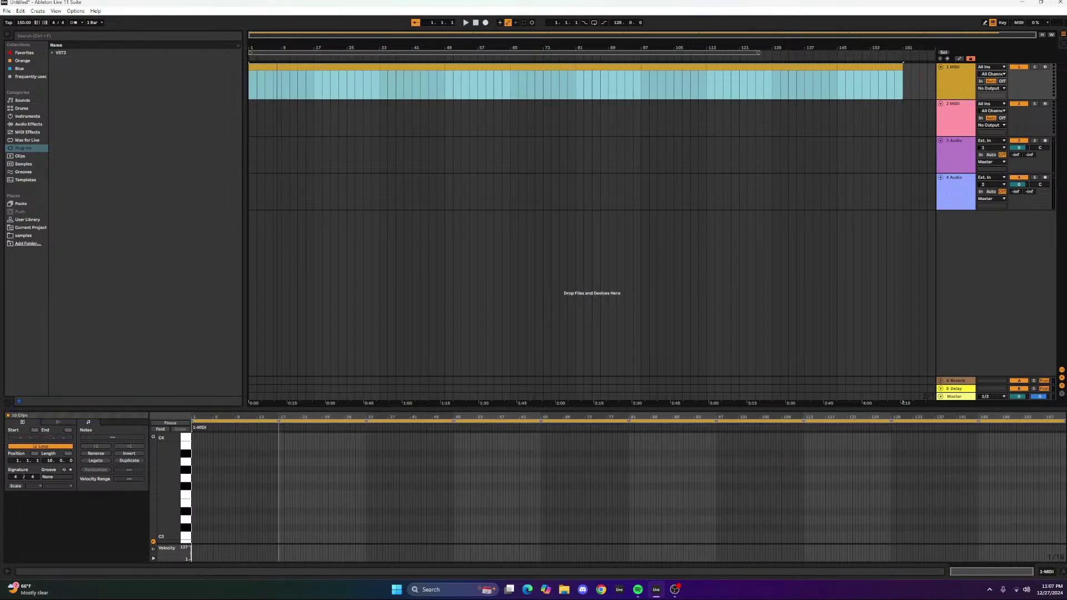
click(303, 51)
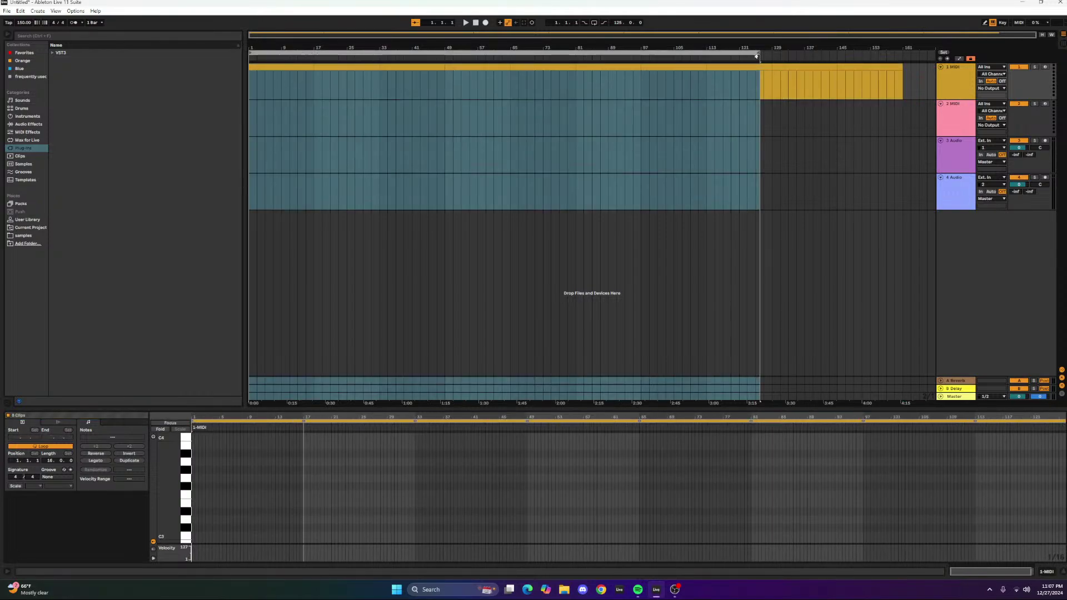
drag(757, 56, 901, 53)
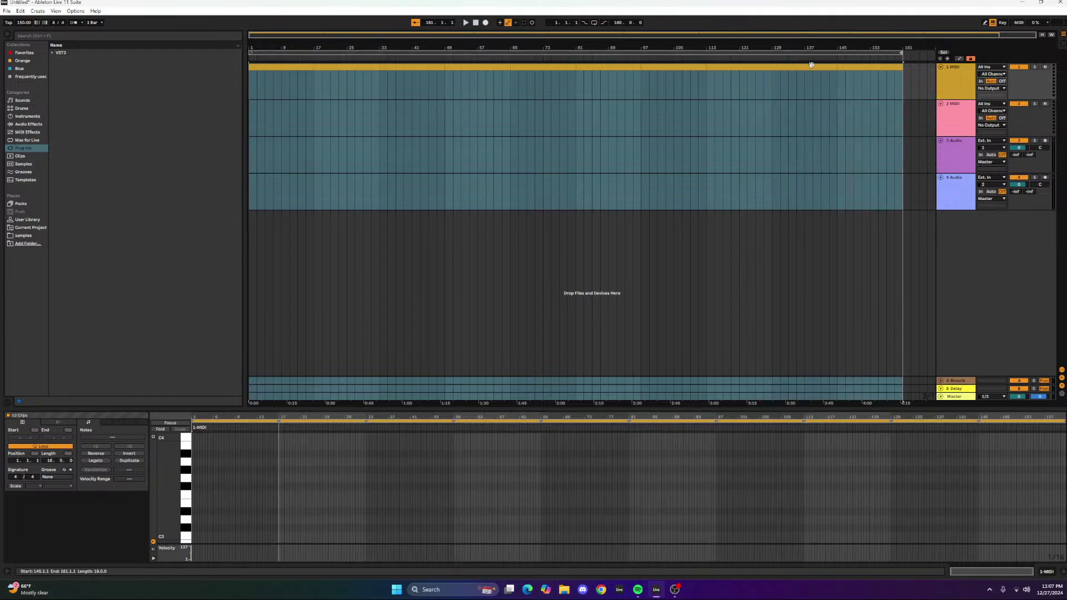
drag(250, 94, 906, 98)
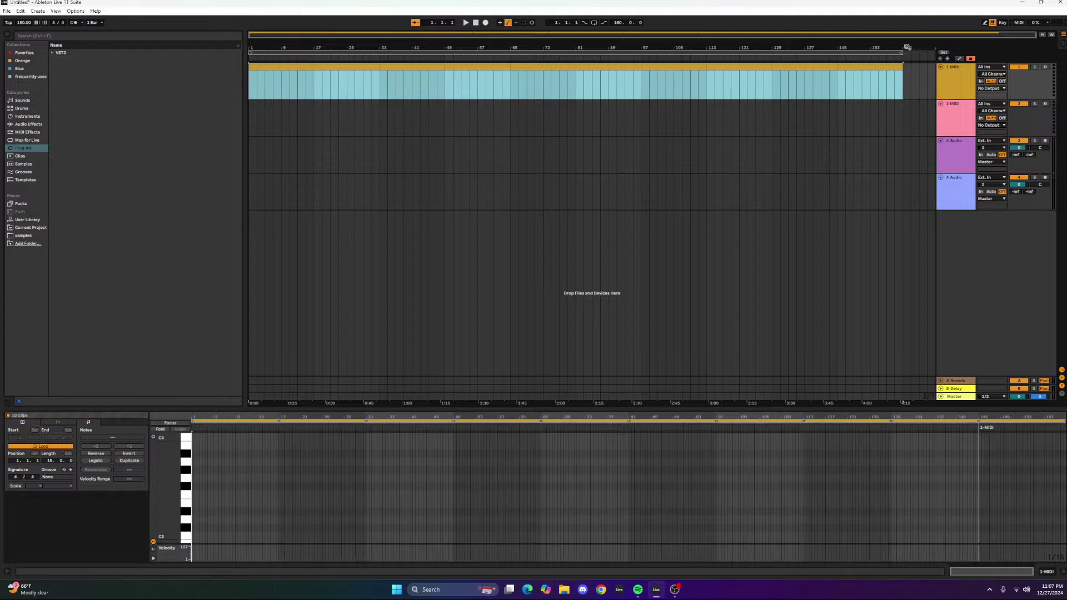
click(889, 52)
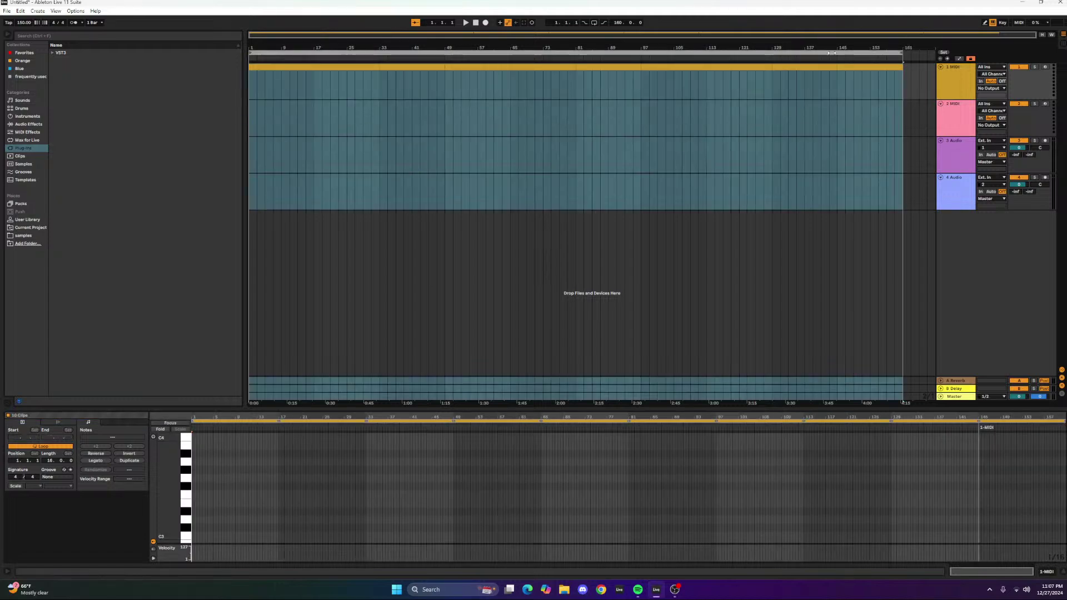
click(524, 34)
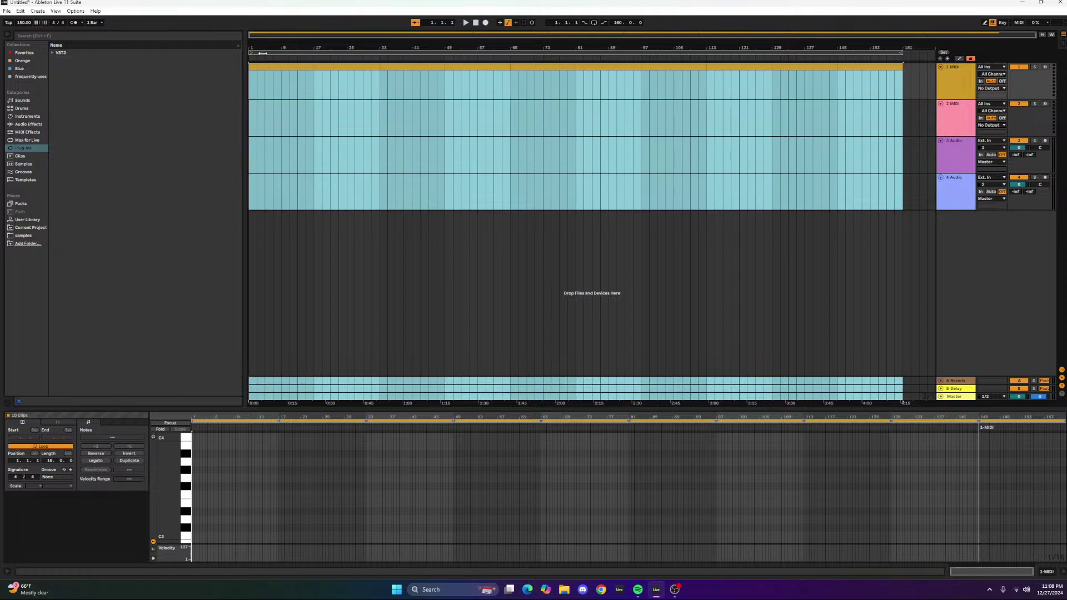
Delete the Reverb and Delay return tracks.
click(959, 382)
key(Delete)
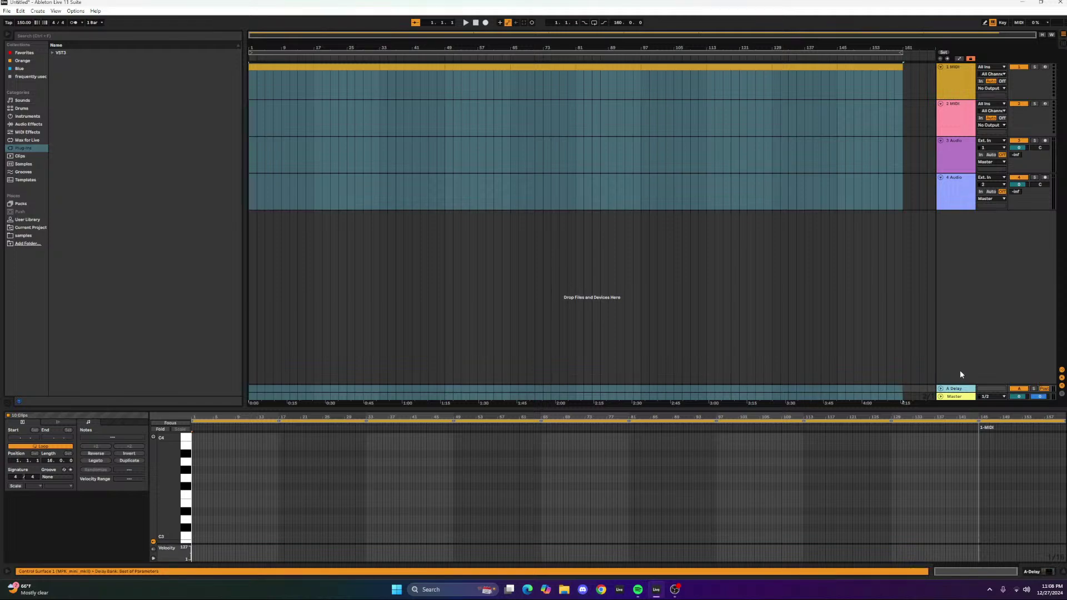
key(Delete)
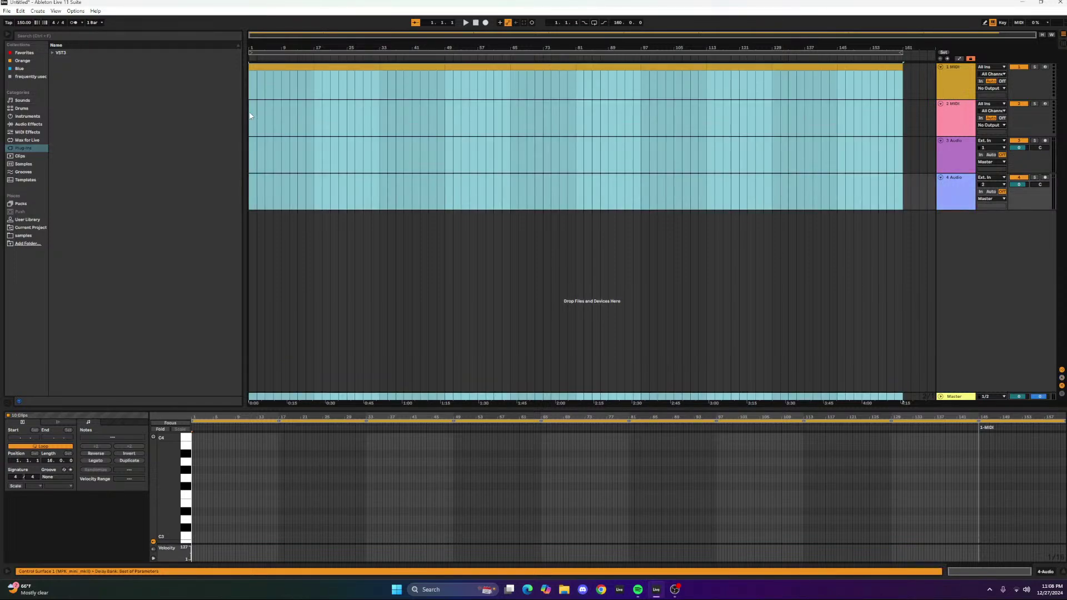
click(252, 104)
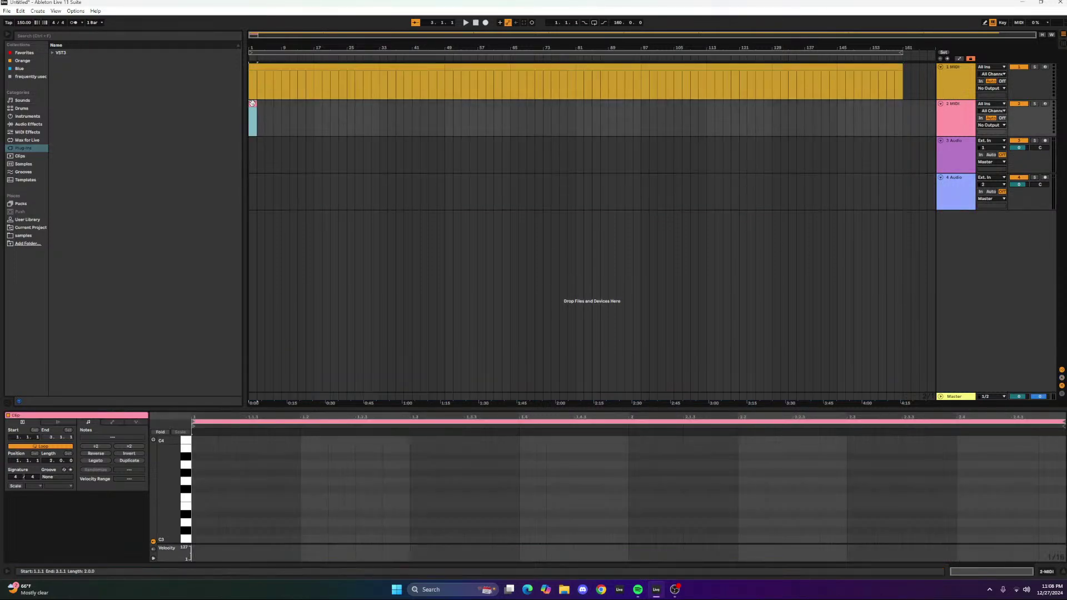
click(253, 107)
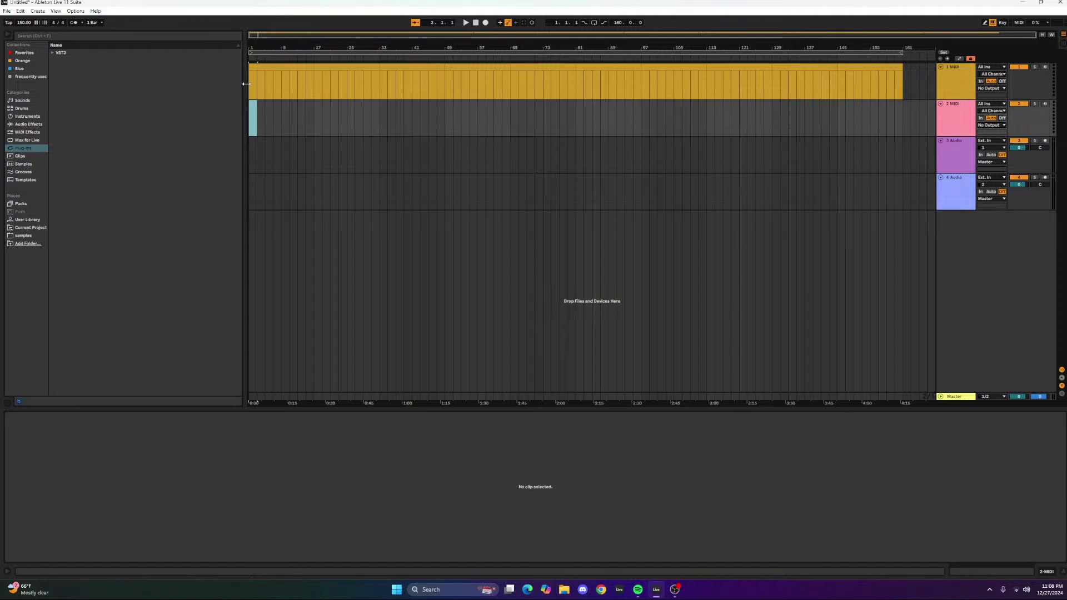
drag(253, 87, 900, 86)
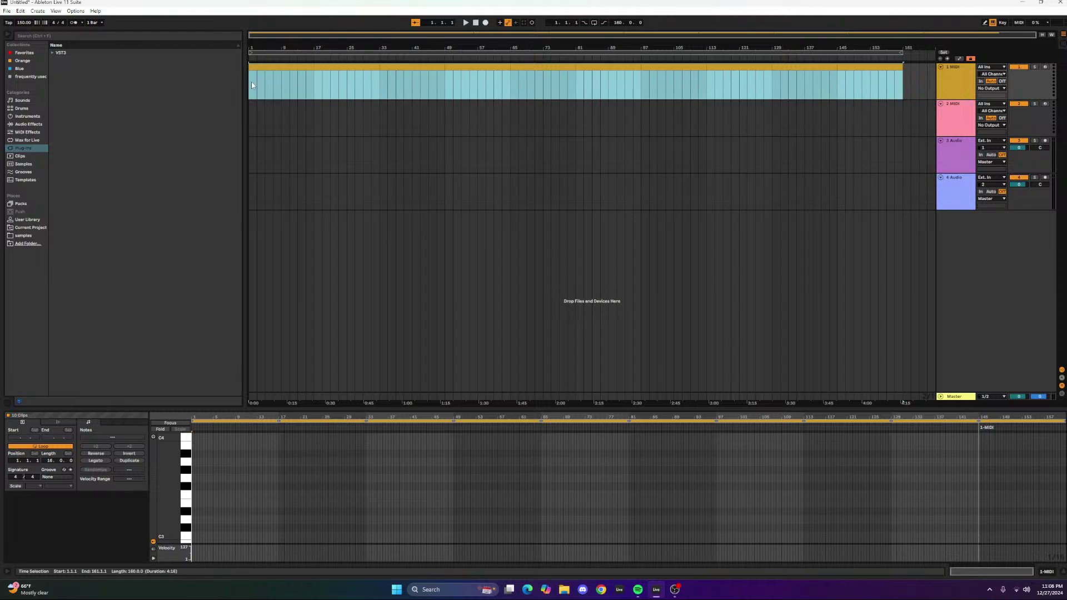
Shorten the first clip's loop to 8 bars and extend the clip to fill bars 1 to 17.
click(275, 80)
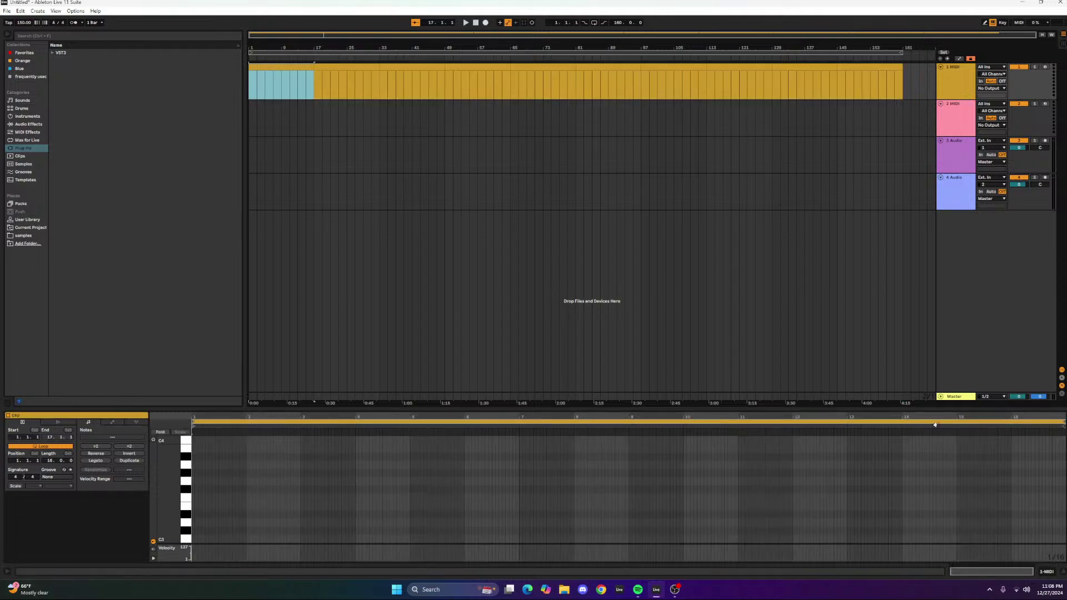
mouse_move(1064, 421)
mouse_down()
mouse_move(582, 414)
mouse_move(638, 412)
mouse_move(629, 413)
mouse_up()
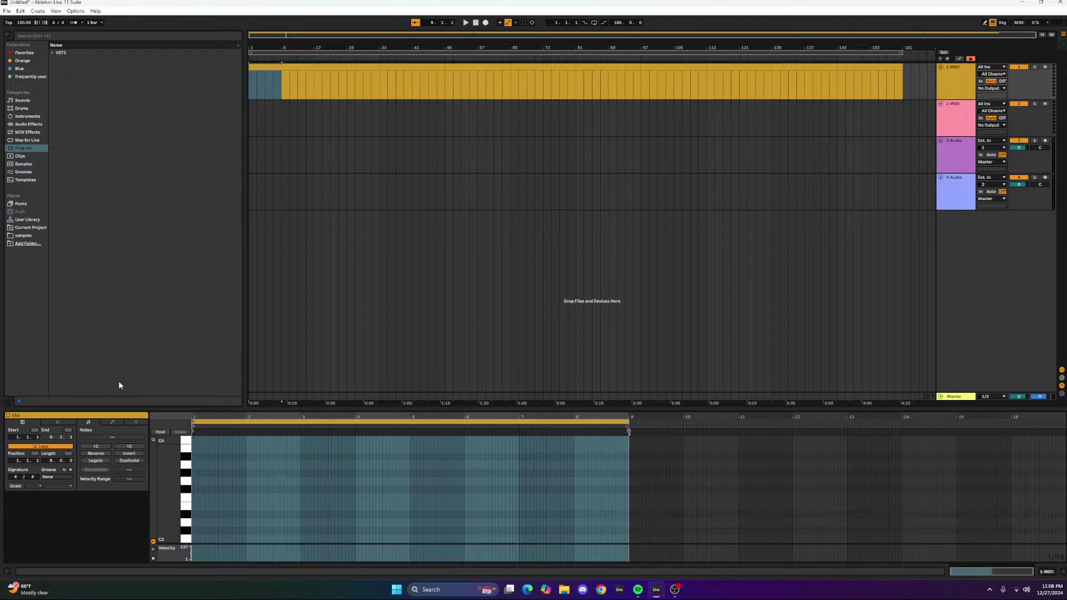
drag(314, 84, 249, 83)
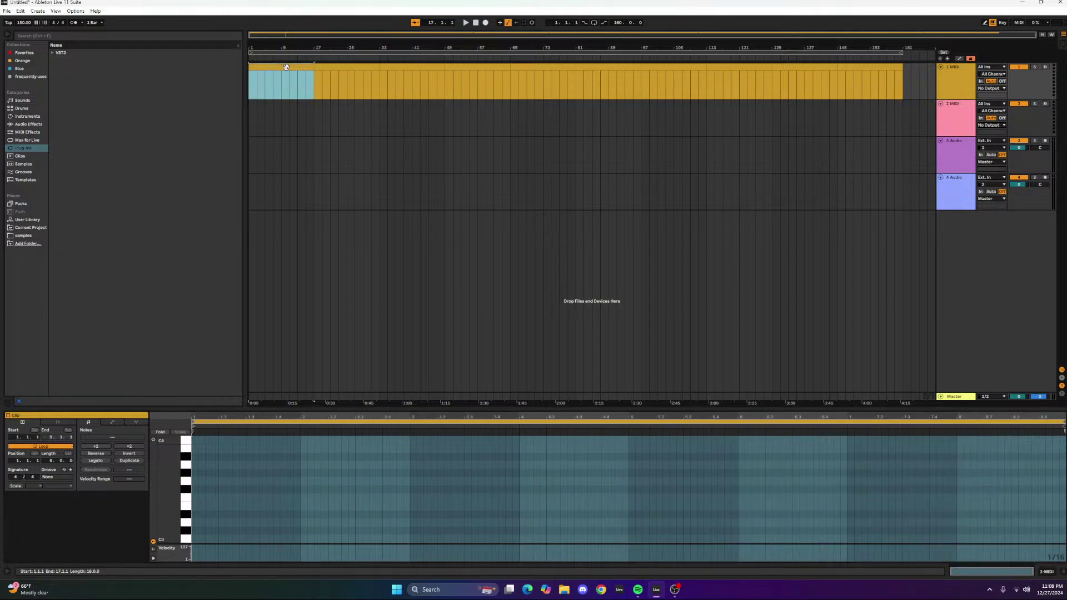
key(ctrl+d)
key(ctrl+d)
key(ctrl+d)
key(ctrl+d)
key(ctrl+d)
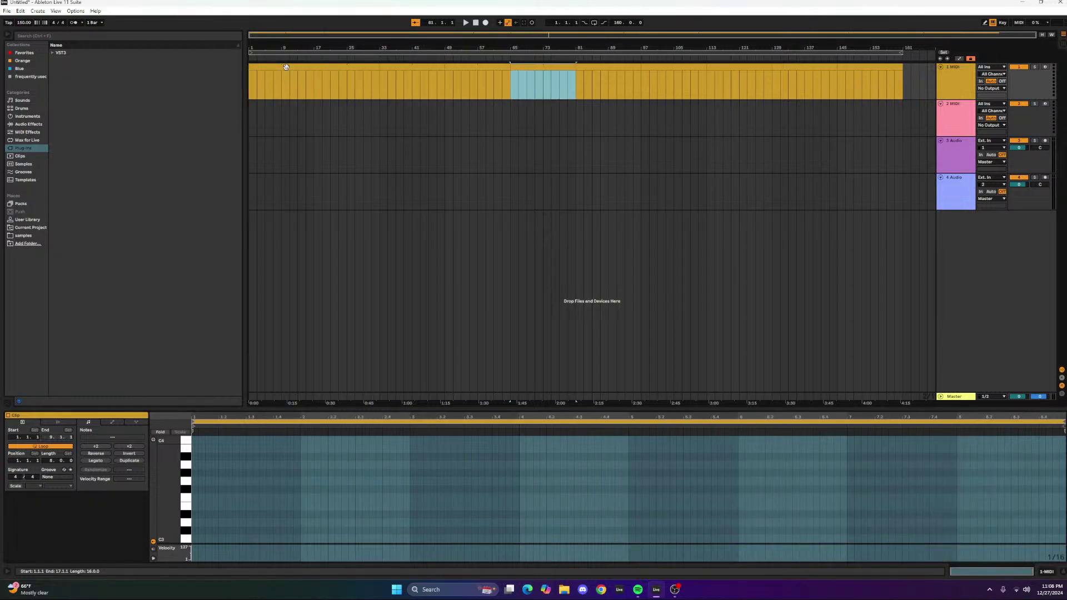
Change the colour of the first clip on the first MIDI track to white.
click(286, 67)
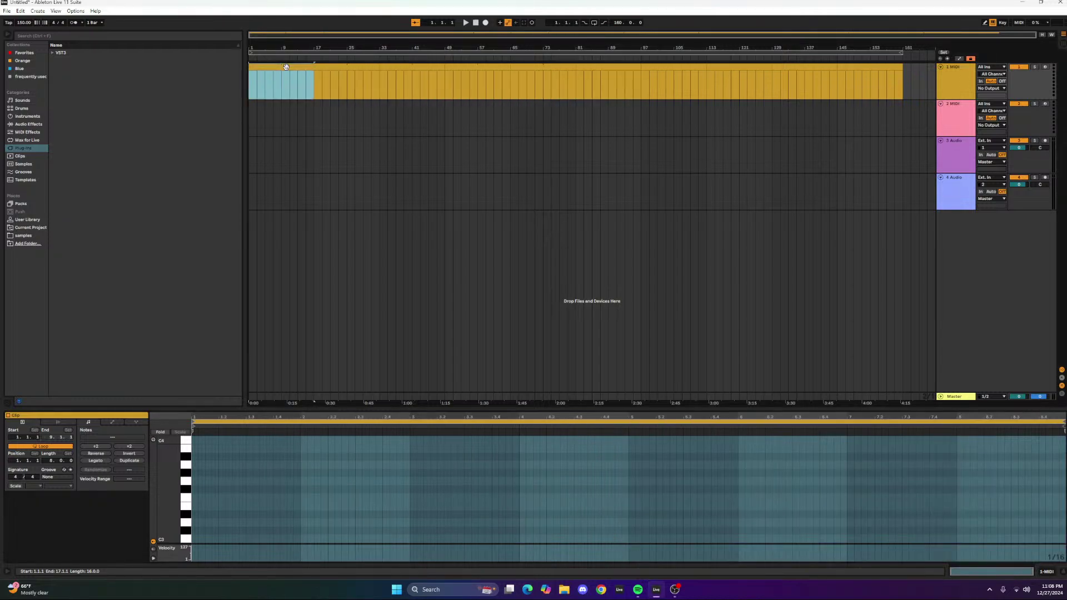
right_click(286, 67)
click(385, 202)
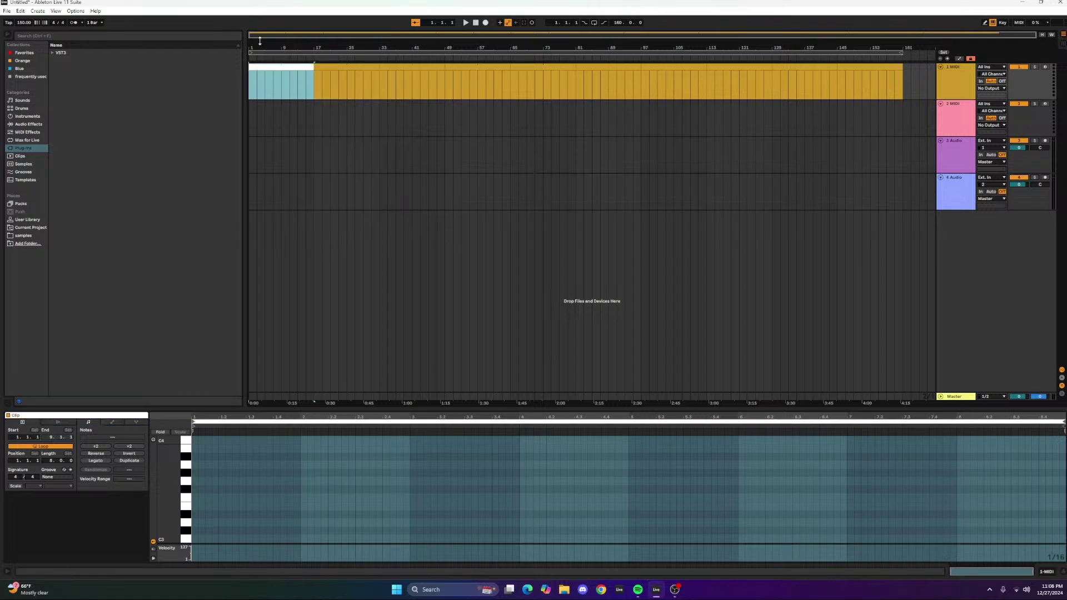
Duplicate the white 16-bar clip nine times, replacing the old clips up to bar 161.
key(ctrl+d)
key(ctrl+d)
key(ctrl+d)
key(ctrl+d)
key(ctrl+d)
key(ctrl+d)
key(ctrl+d)
key(ctrl+d)
key(ctrl+d)
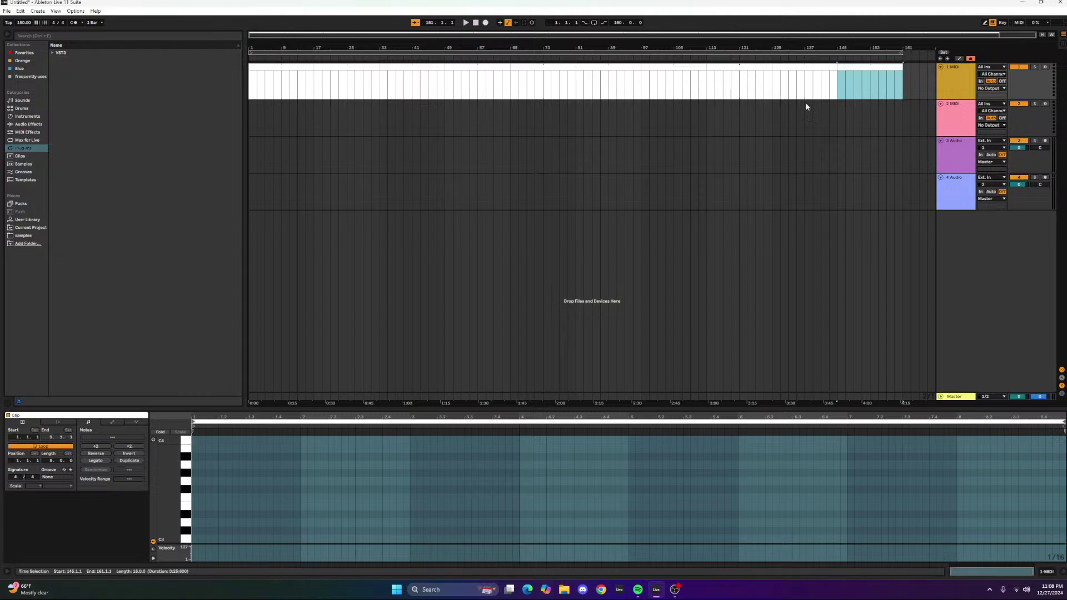
Colour the first MIDI track white and put it into a new track group.
right_click(942, 81)
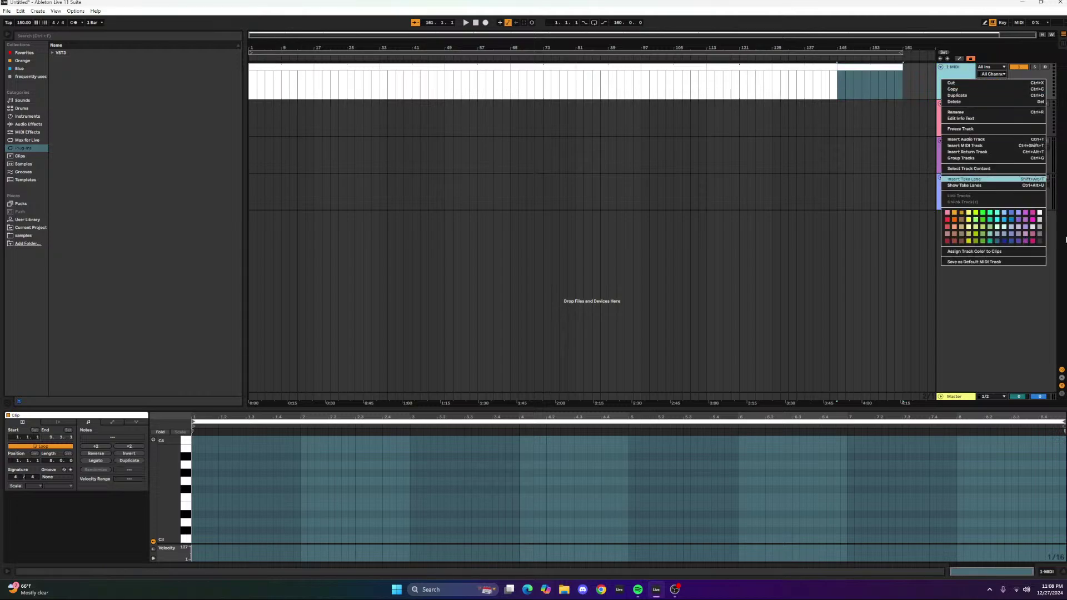
click(1040, 213)
right_click(954, 74)
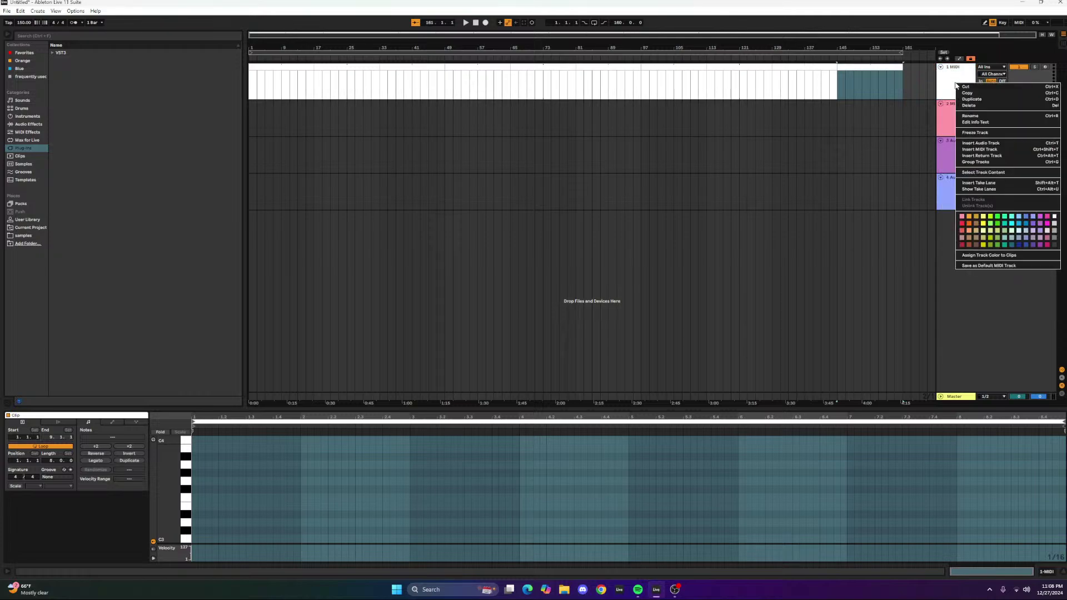
click(973, 124)
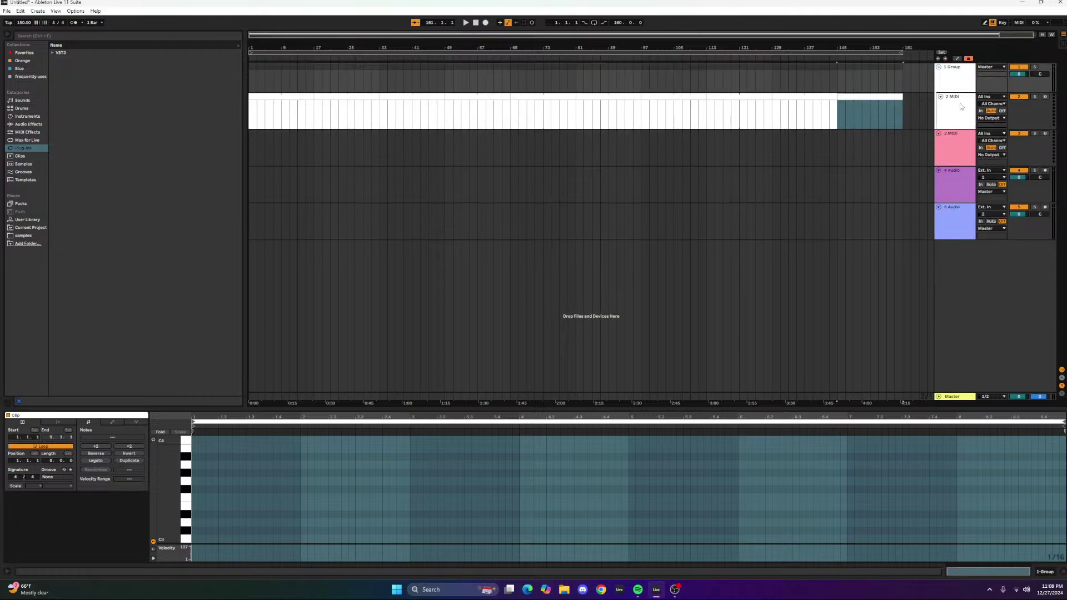
Search all library content for "auto" and load Auto Filter onto the group track.
click(955, 76)
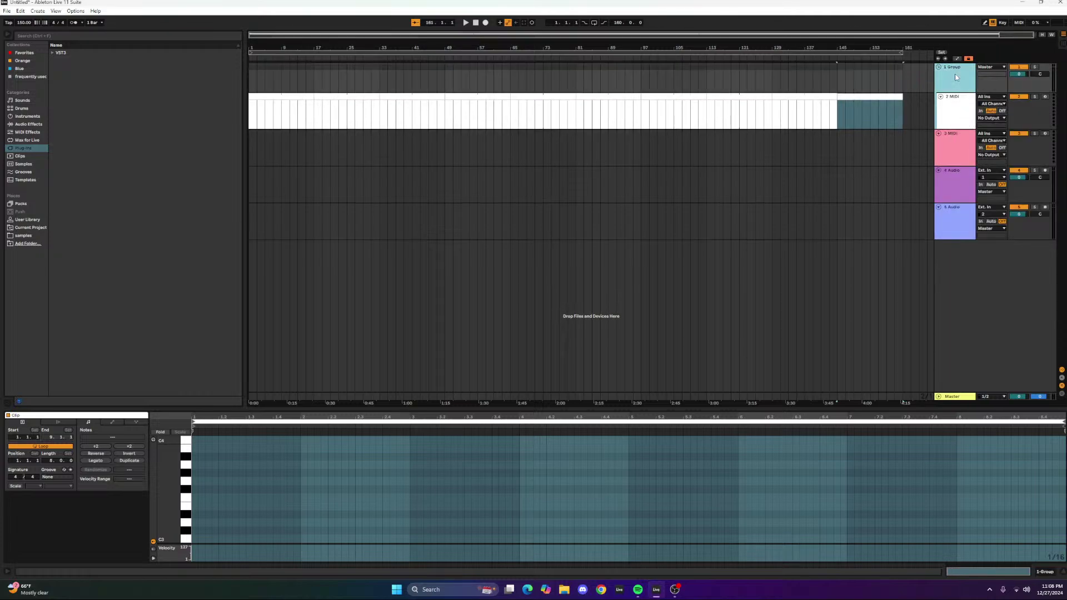
click(251, 88)
click(86, 34)
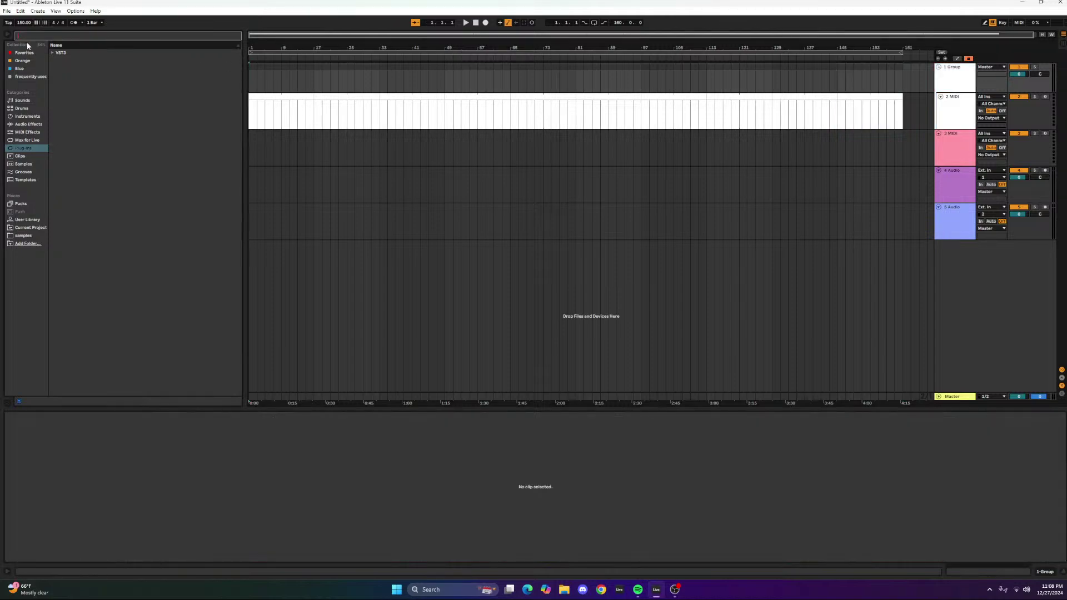
text(auto)
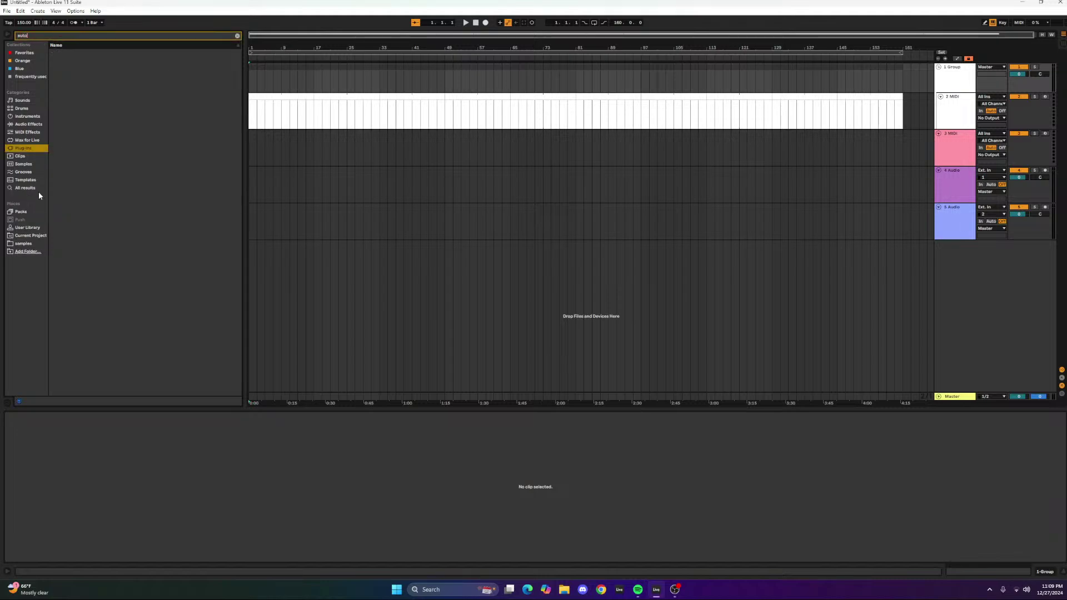
click(40, 188)
double_click(82, 54)
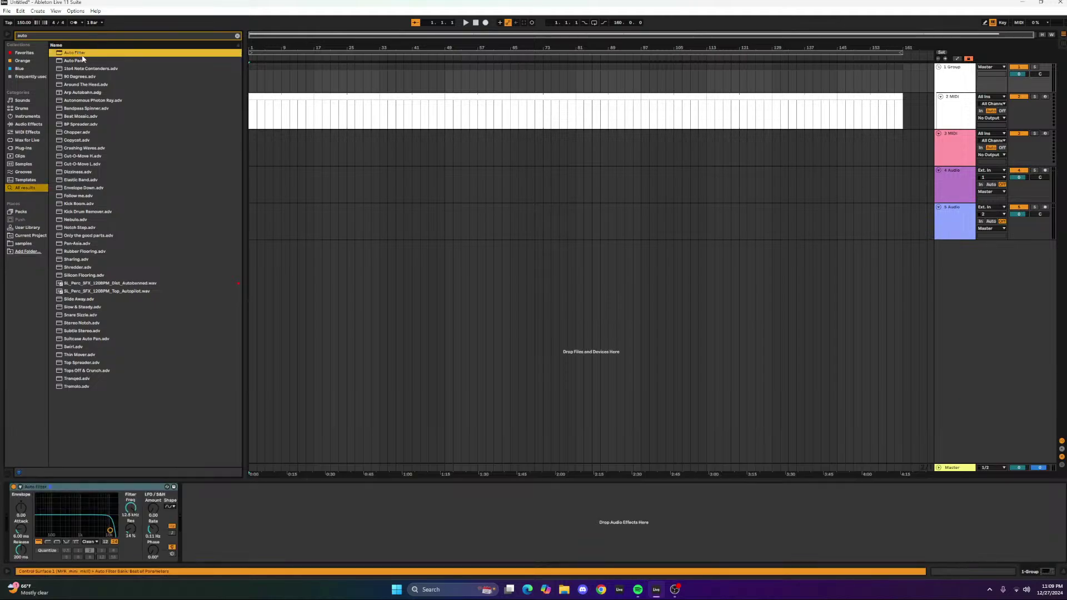
Raise the Auto Filter's cutoff frequency to the upper end of its range.
drag(285, 33, 285, 70)
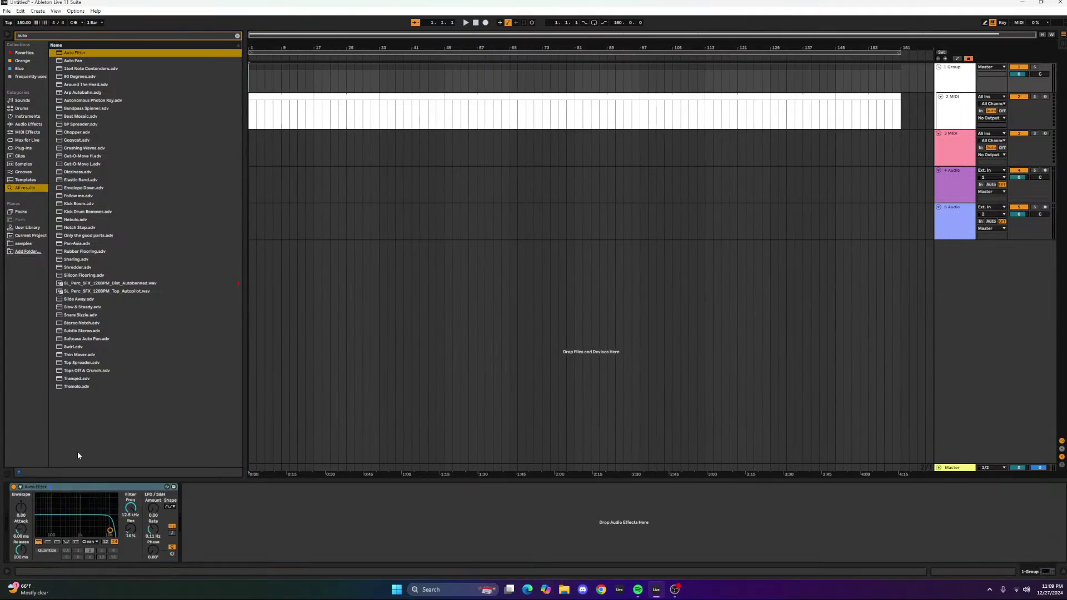
drag(132, 506, 132, 484)
right_click(133, 506)
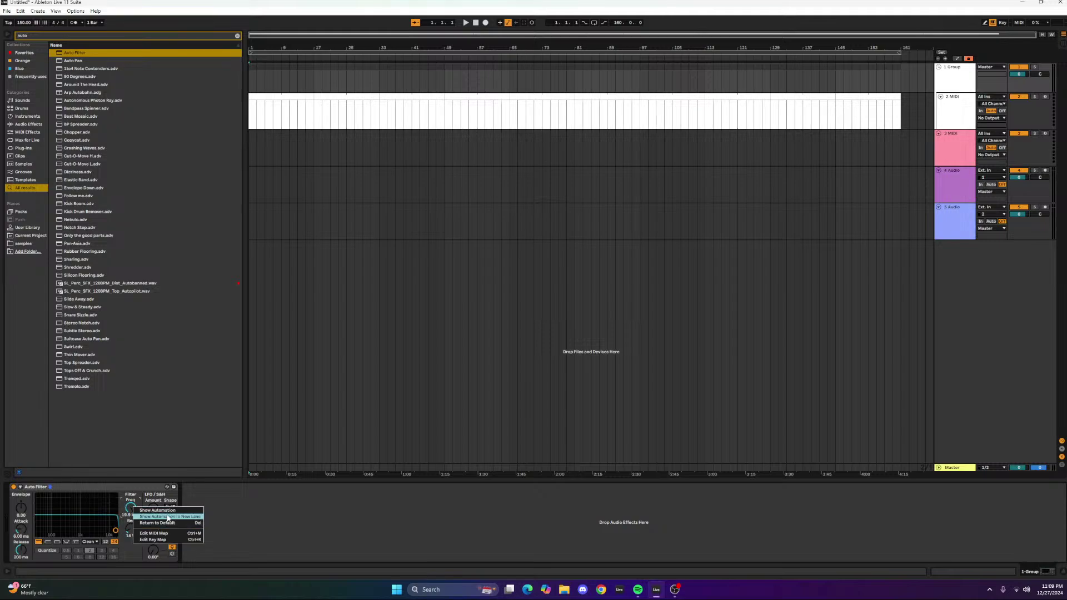
click(105, 520)
Switch the Auto Filter to high-pass and set its cutoff frequency to 200 Hz.
click(48, 542)
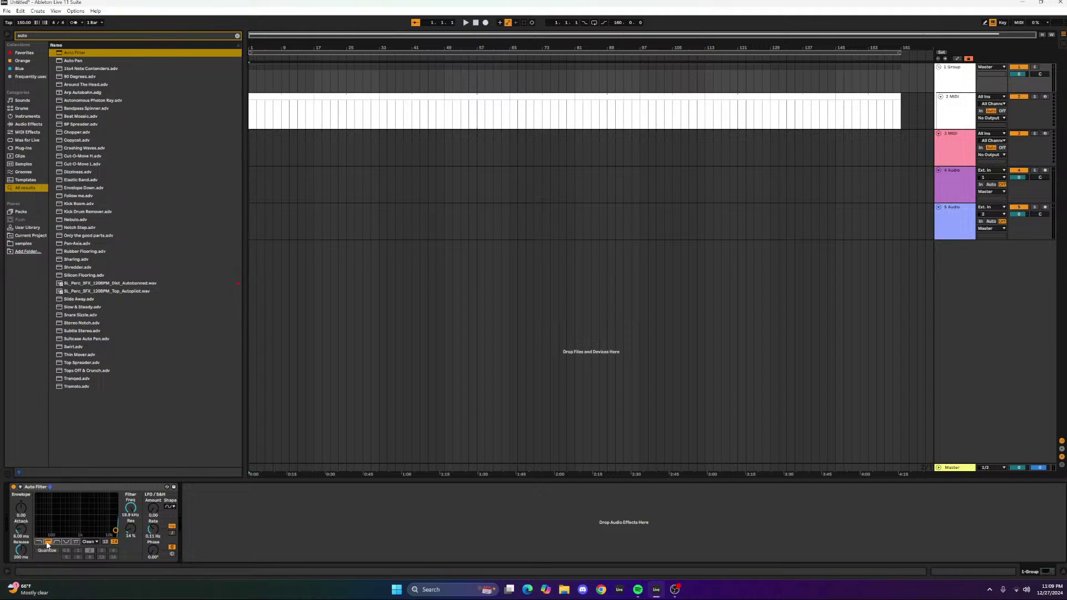
drag(130, 508, 60, 531)
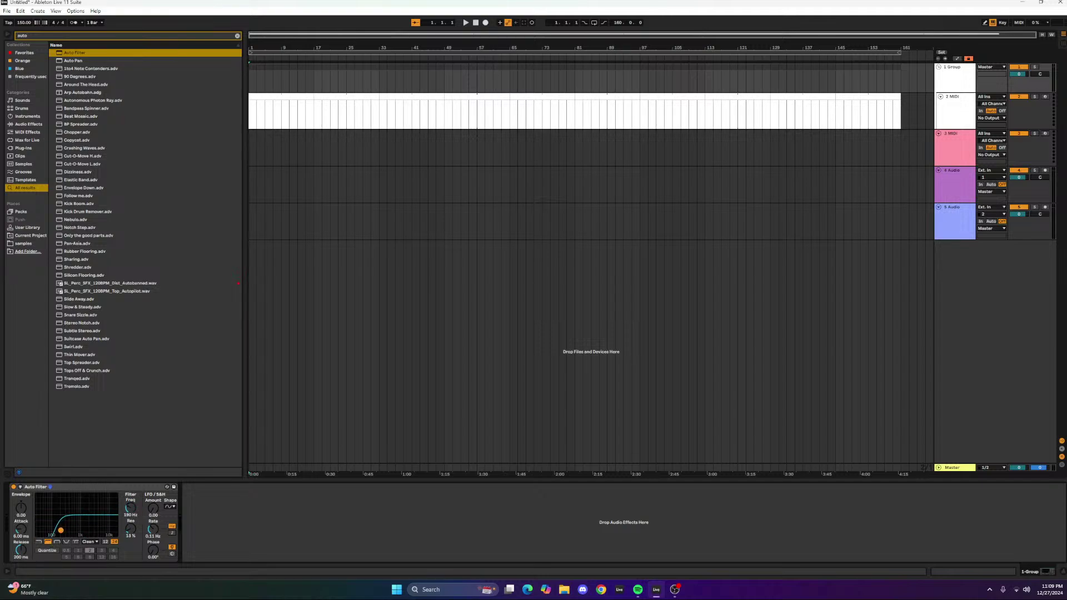
click(136, 516)
text(200)
key(Return)
right_click(13, 493)
key(Escape)
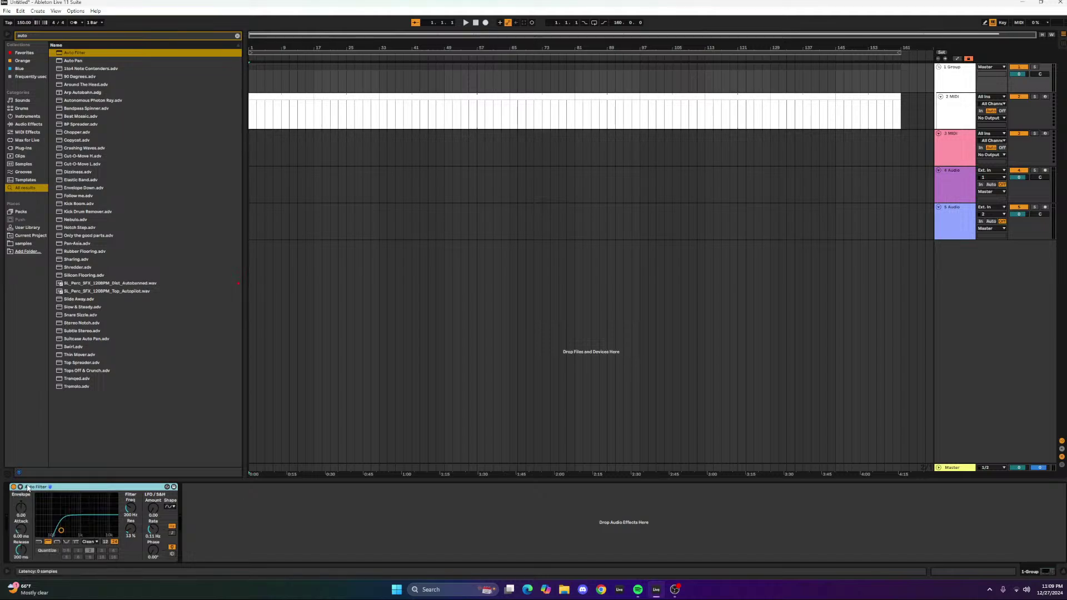
Show the Auto Filter's Device On automation on the group track and set it to off across the arrangement.
right_click(18, 490)
key(Escape)
right_click(15, 490)
click(43, 495)
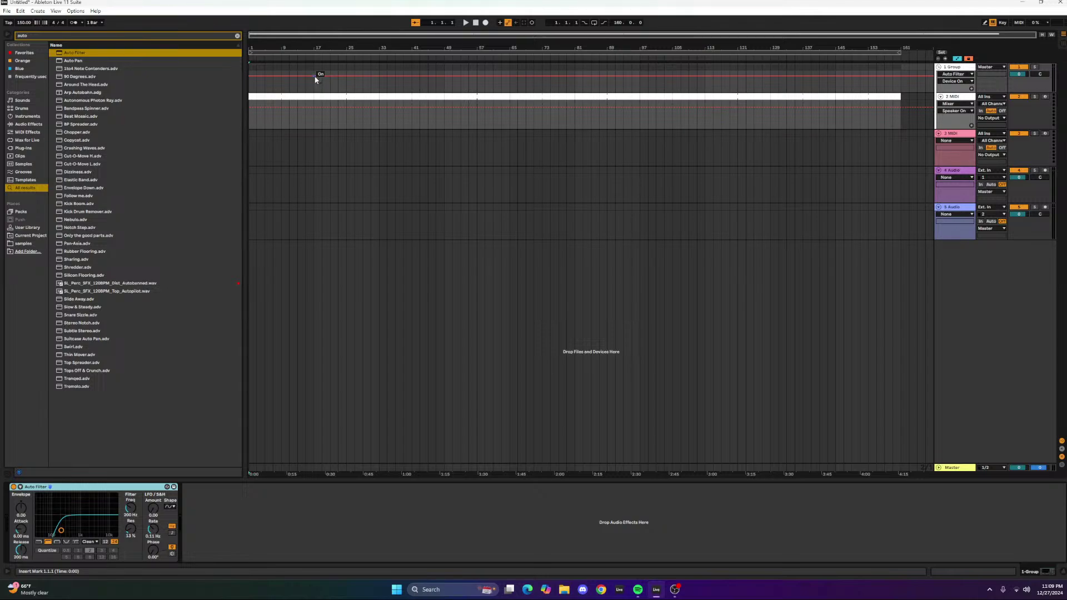
drag(315, 76, 315, 86)
Edit the Device On automation so that the filter switches on at bar 8.
scroll(316, 77, up, 3)
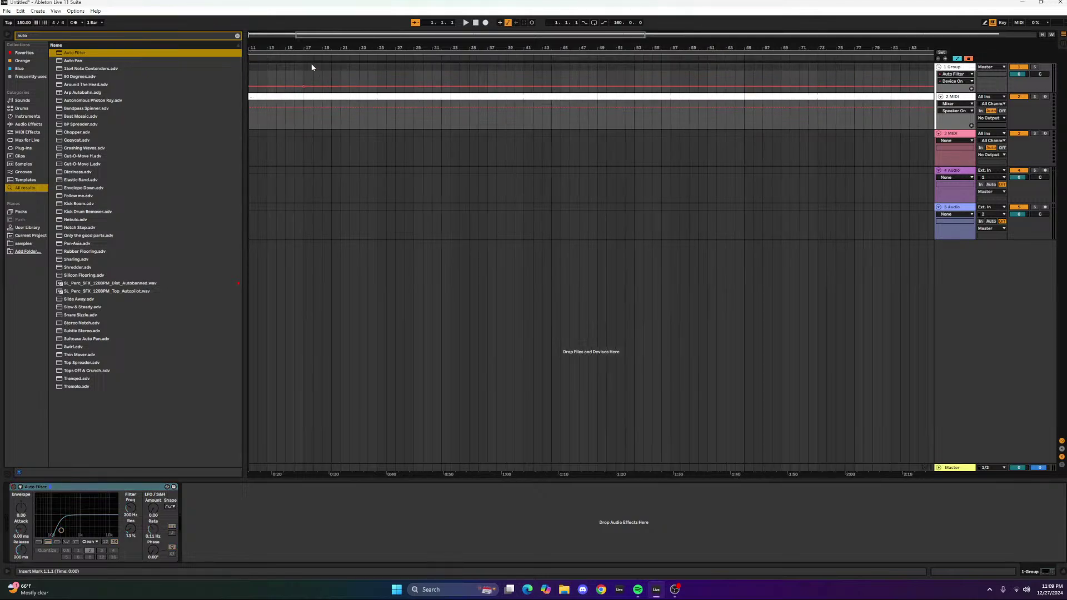
scroll(311, 78, down, 2)
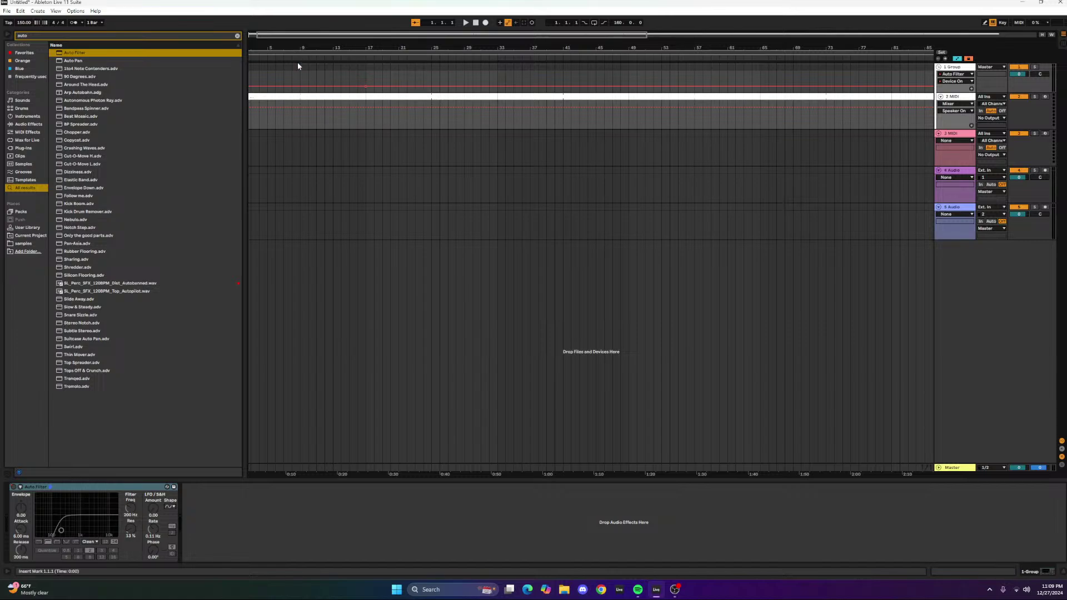
scroll(305, 89, down, 1)
mouse_move(302, 88)
mouse_down()
mouse_move(302, 76)
mouse_move(293, 88)
mouse_move(302, 76)
mouse_move(308, 88)
mouse_up()
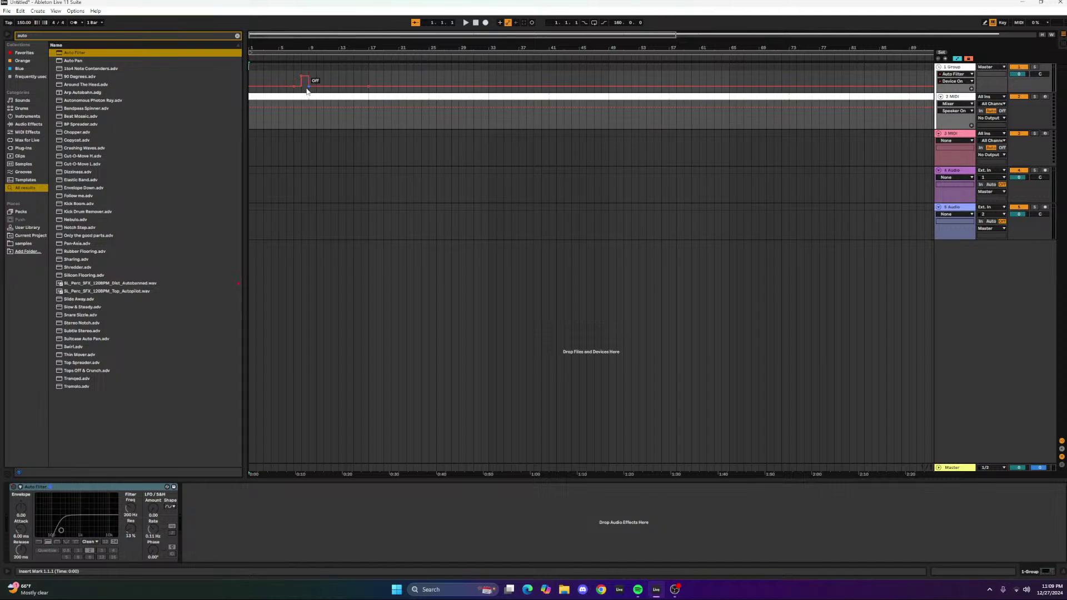
click(294, 87)
click(301, 76)
mouse_move(303, 87)
mouse_down()
mouse_move(305, 73)
mouse_move(305, 86)
mouse_move(373, 88)
mouse_move(302, 76)
mouse_up()
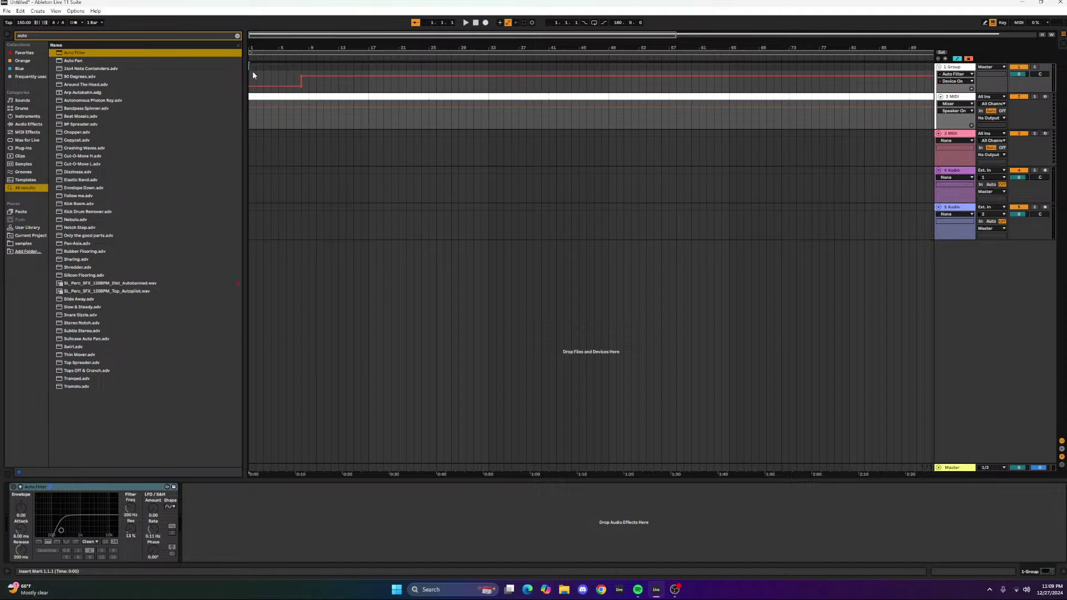
Duplicate the filter automation of bars 1 to 9 onto bars 9 to 17 and start the second filter-on section at bar 15.
drag(252, 74, 310, 82)
key(ctrl+d)
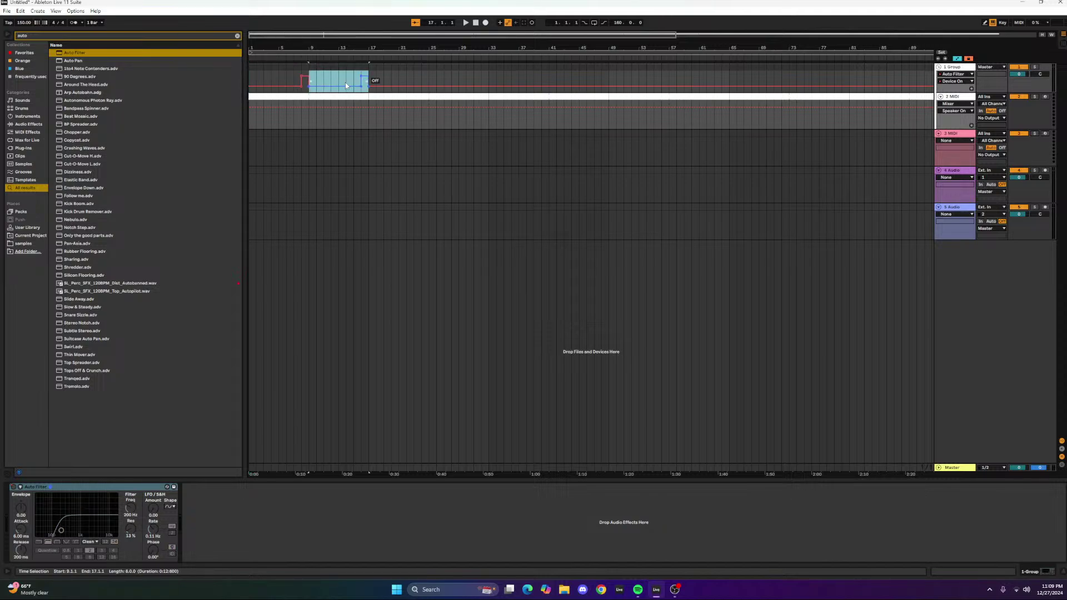
click(353, 73)
drag(361, 75, 354, 76)
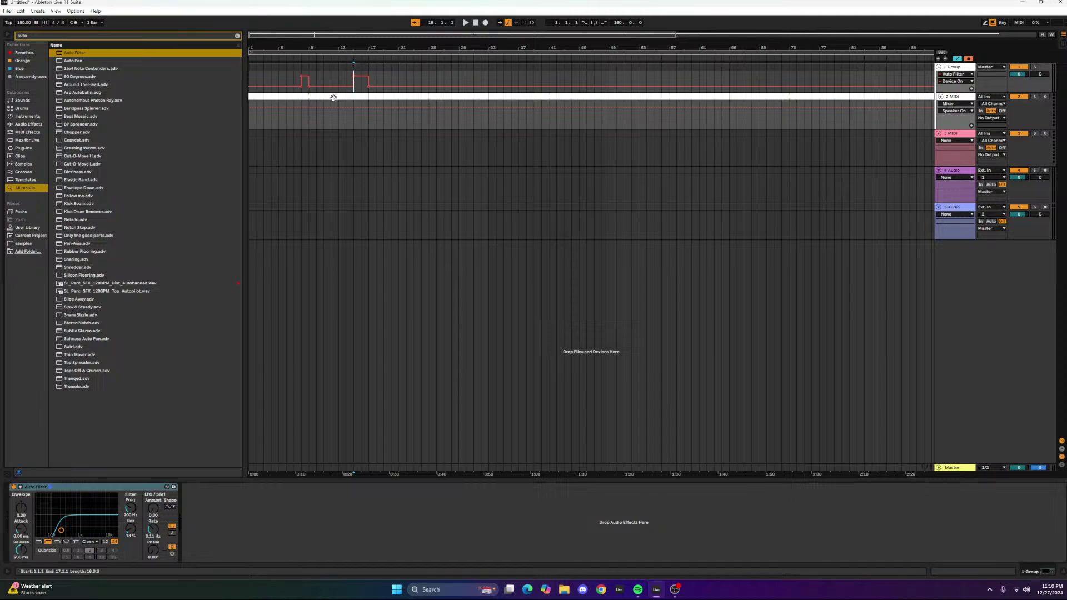
Examine the filter's on/off pattern over bars 1 to 17, including the first eight bars on their own.
click(249, 80)
drag(250, 80, 372, 77)
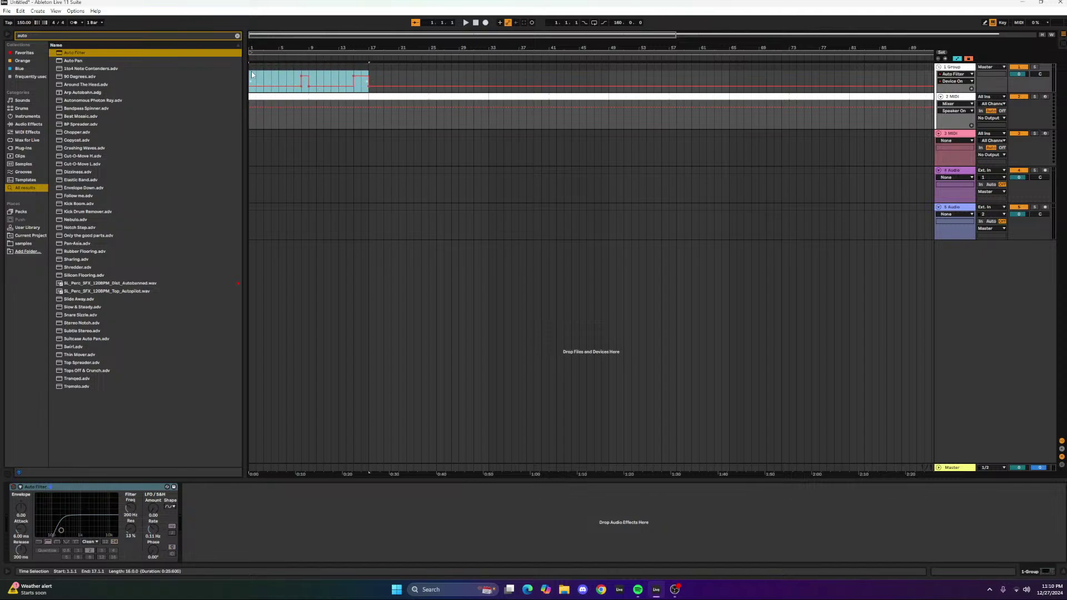
drag(251, 80, 310, 83)
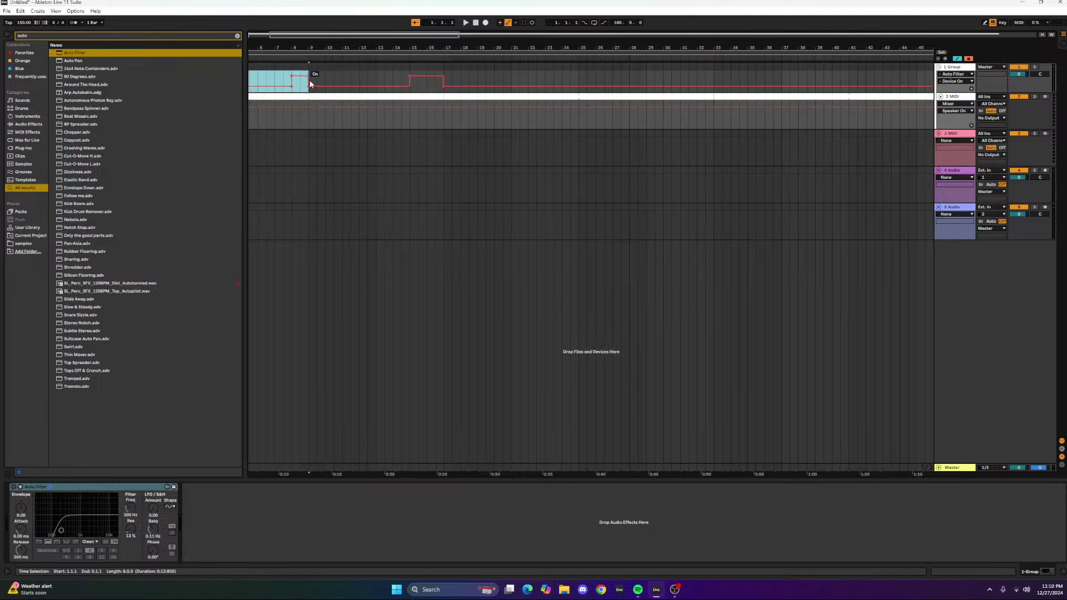
key(minus)
scroll(278, 88, up, 4)
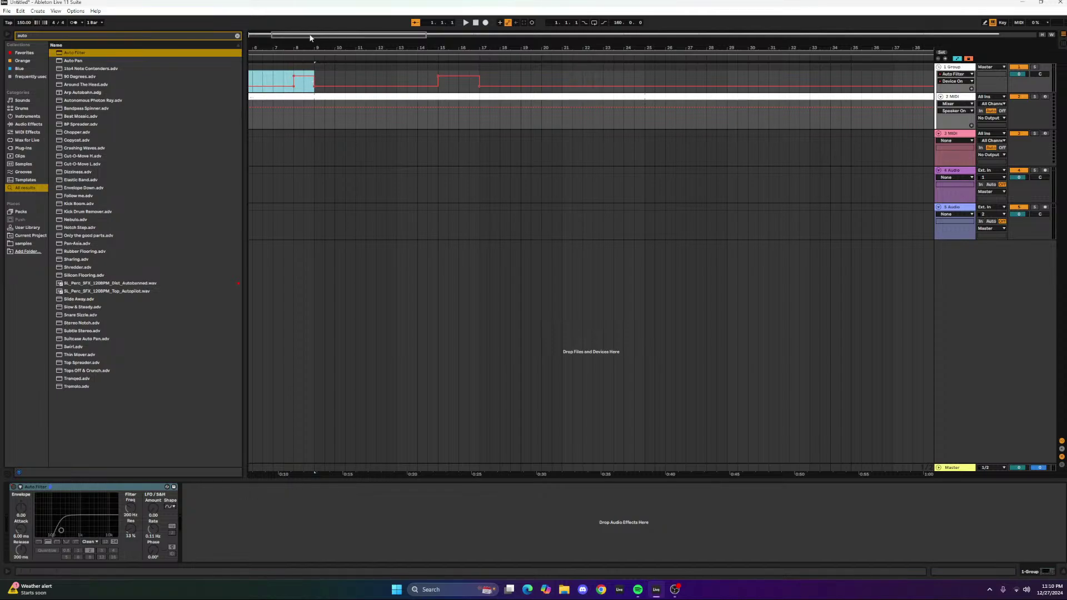
drag(311, 32, 288, 28)
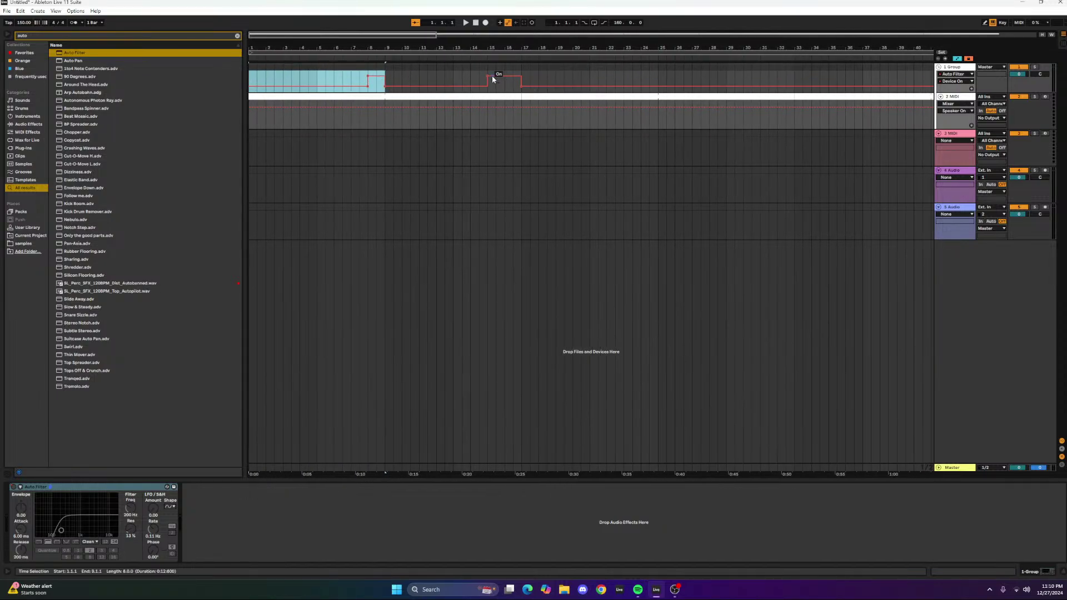
scroll(543, 86, down, 5)
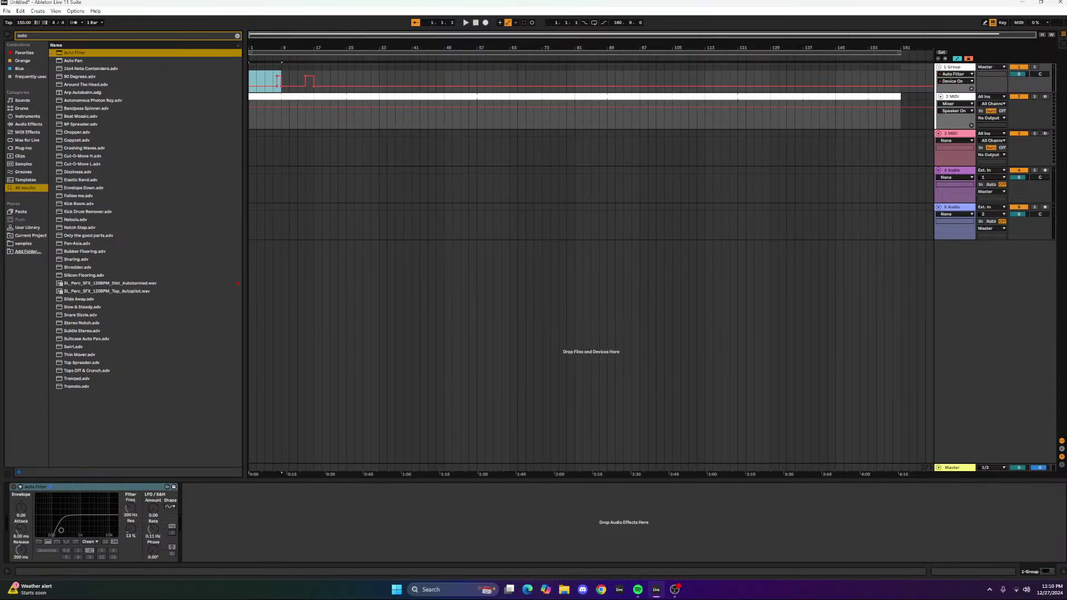
scroll(543, 85, down, 1)
Duplicate the group track's filter automation of bars 1 to 17 onto bars 17 to 33.
click(249, 79)
drag(249, 79, 381, 84)
drag(251, 78, 319, 88)
key(ctrl+d)
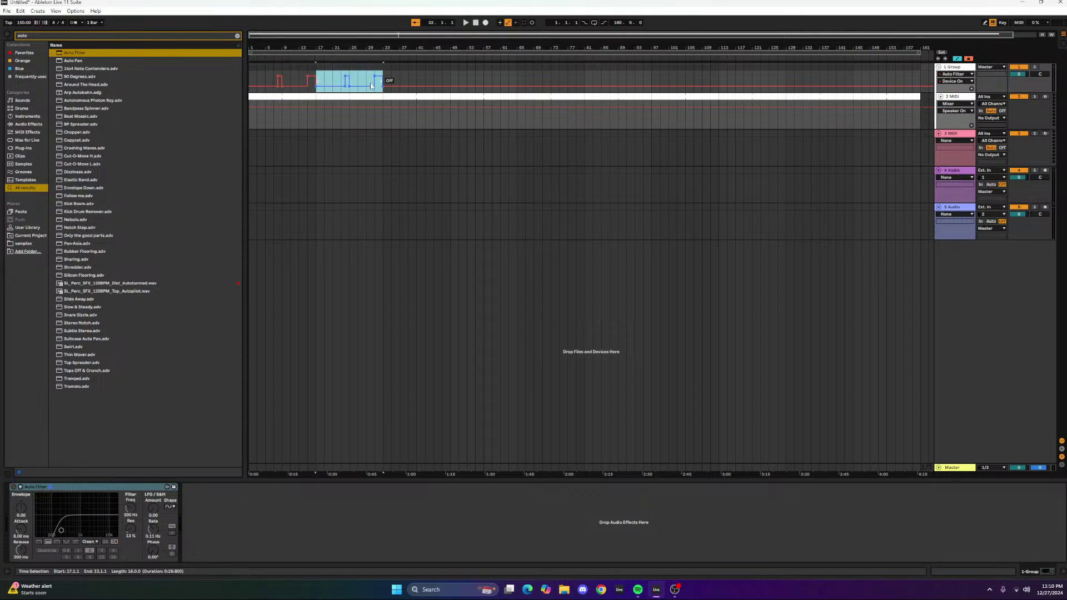
Set the third filter-on section to bars 24 to 25 and stretch the fourth to run from bar 29 to 33.
ctrl+scroll(371, 83, up, 3)
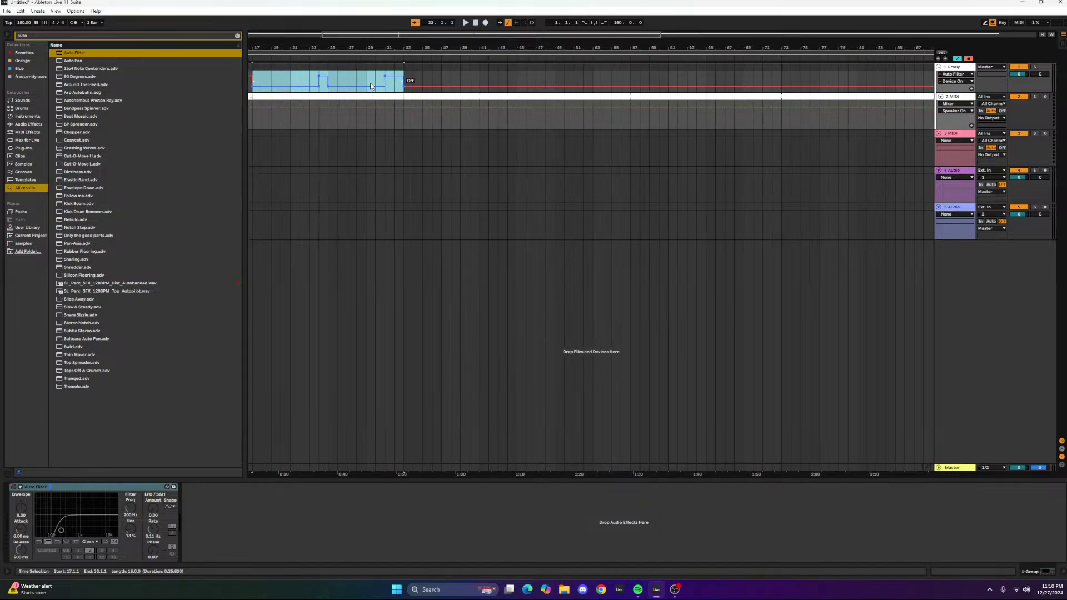
click(310, 75)
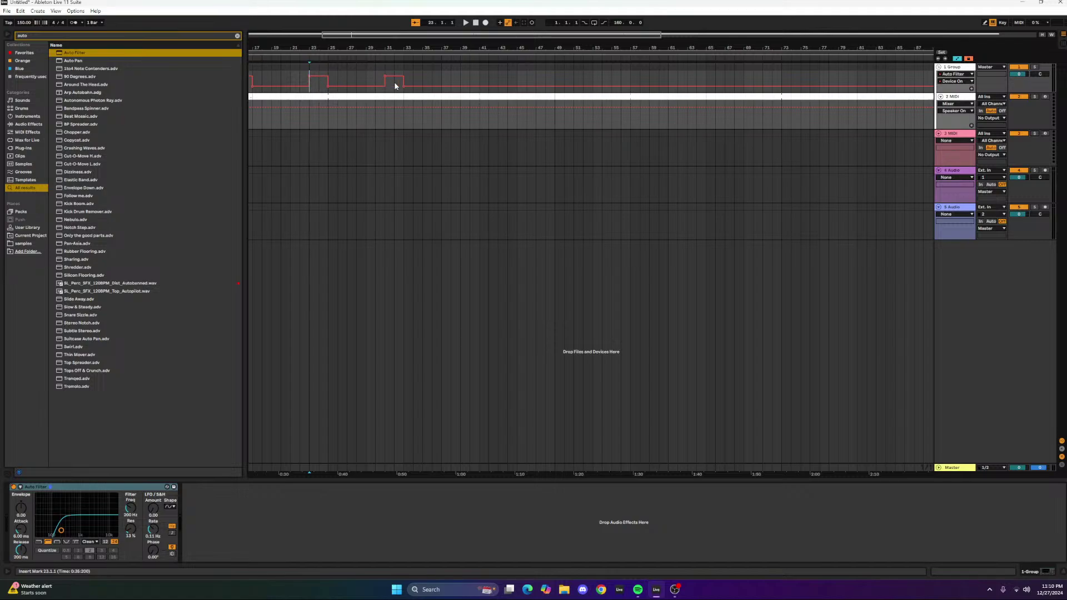
ctrl+scroll(368, 79, down, 3)
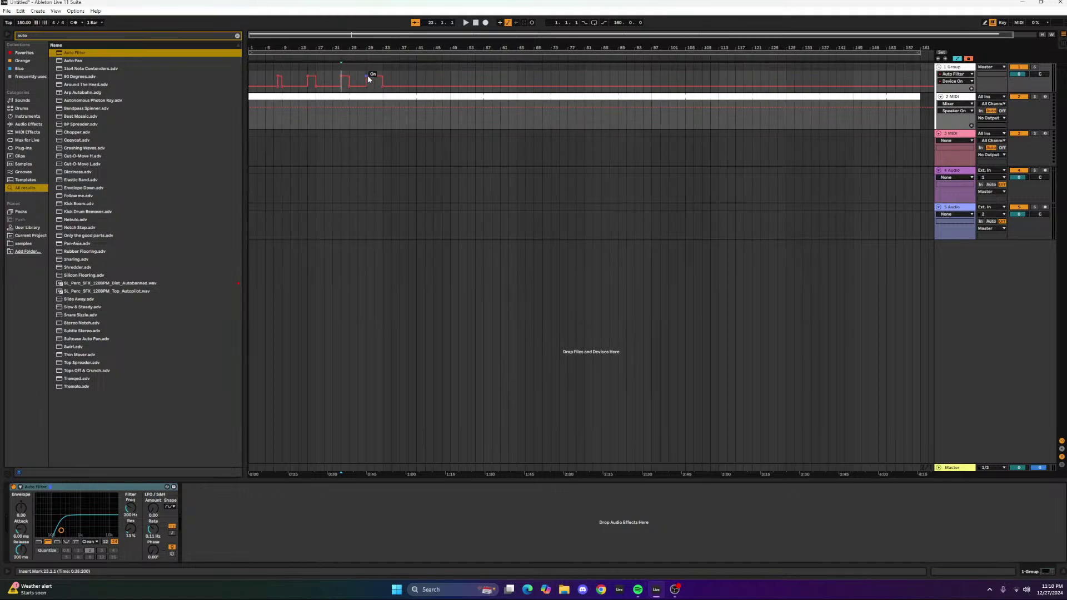
click(348, 84)
drag(375, 77, 366, 76)
drag(351, 35, 351, 54)
scroll(465, 87, down, 1)
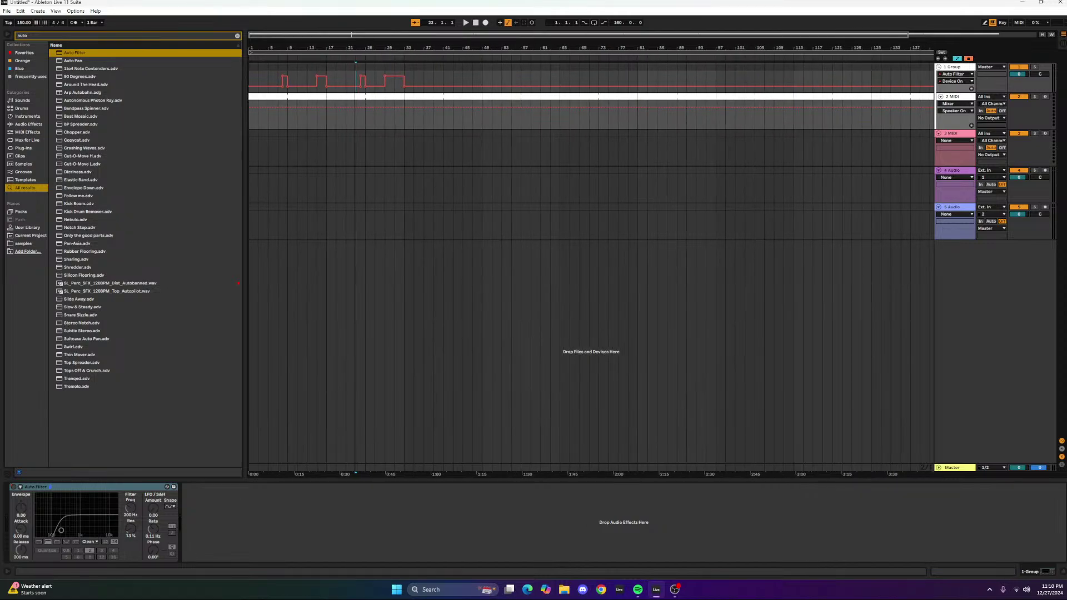
click(446, 86)
key(minus)
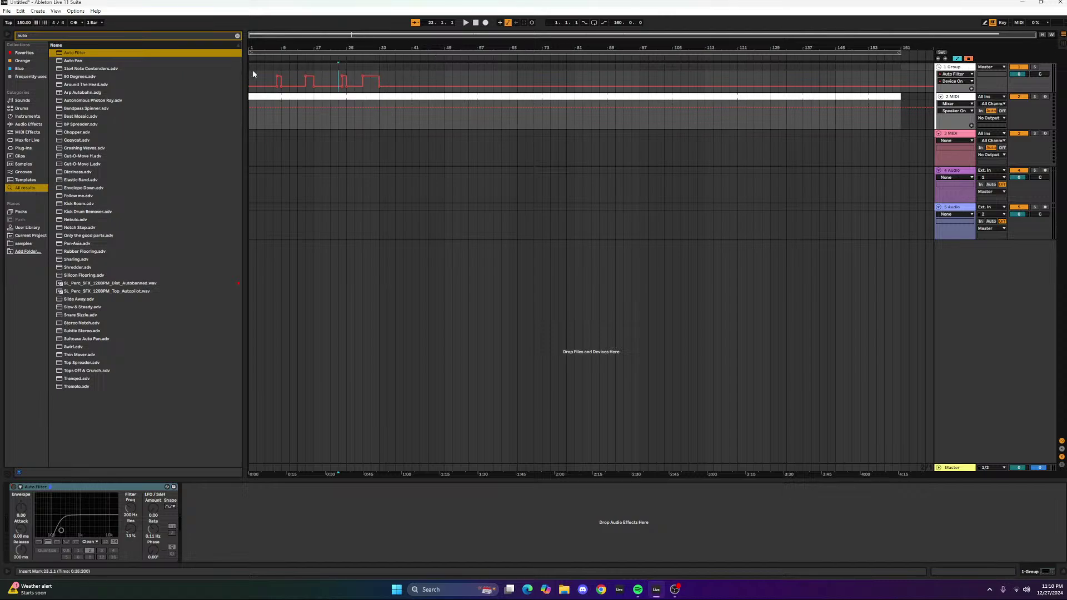
drag(249, 71, 447, 85)
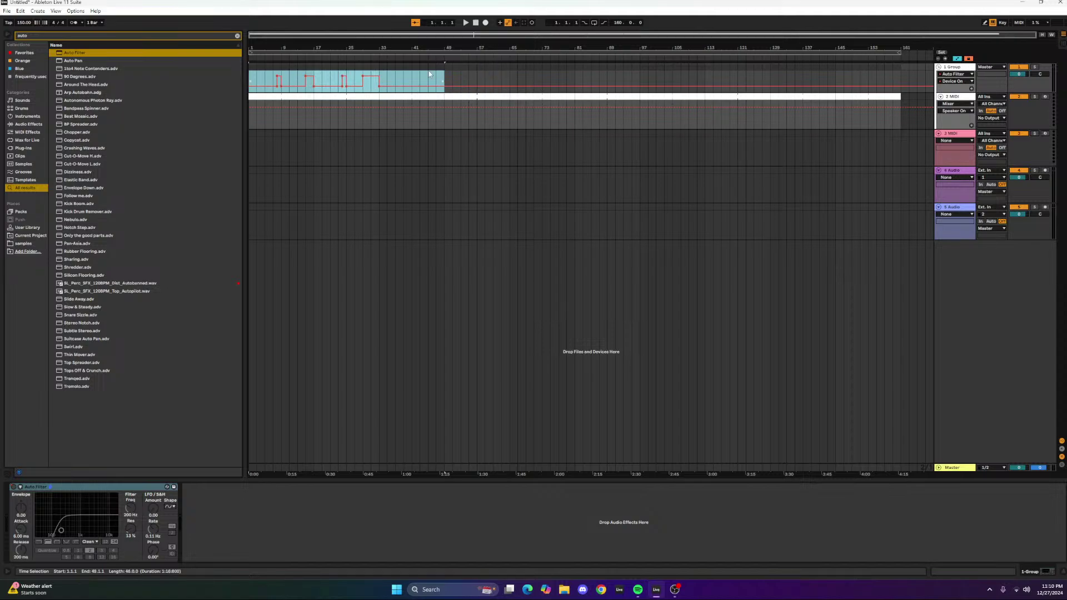
Add a locator named "mini build" at bar 29, where the four-bar filter-on section starts.
drag(354, 38, 354, 61)
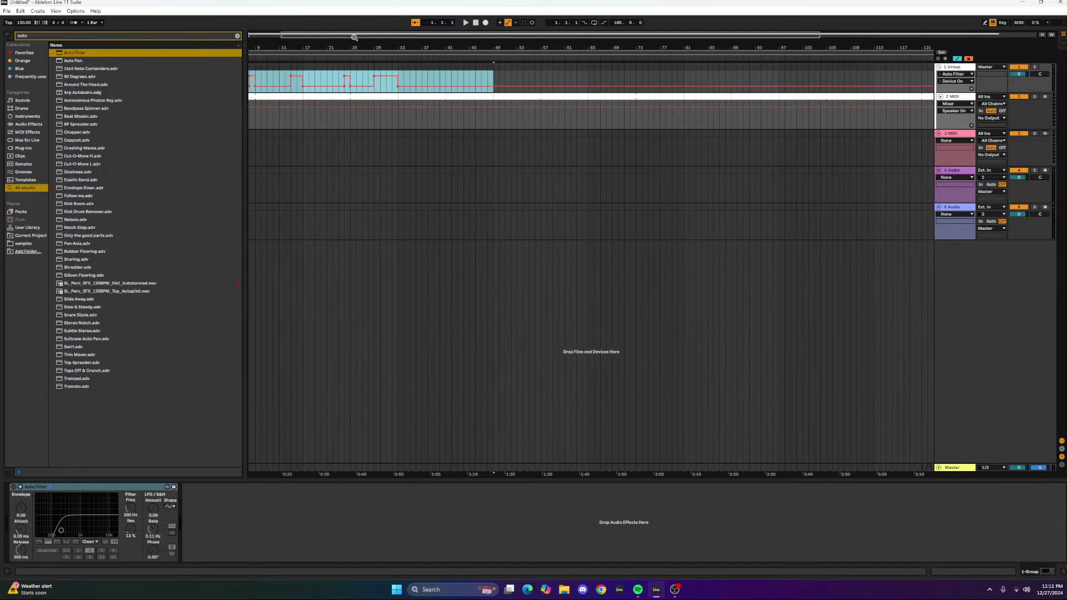
right_click(374, 58)
click(388, 79)
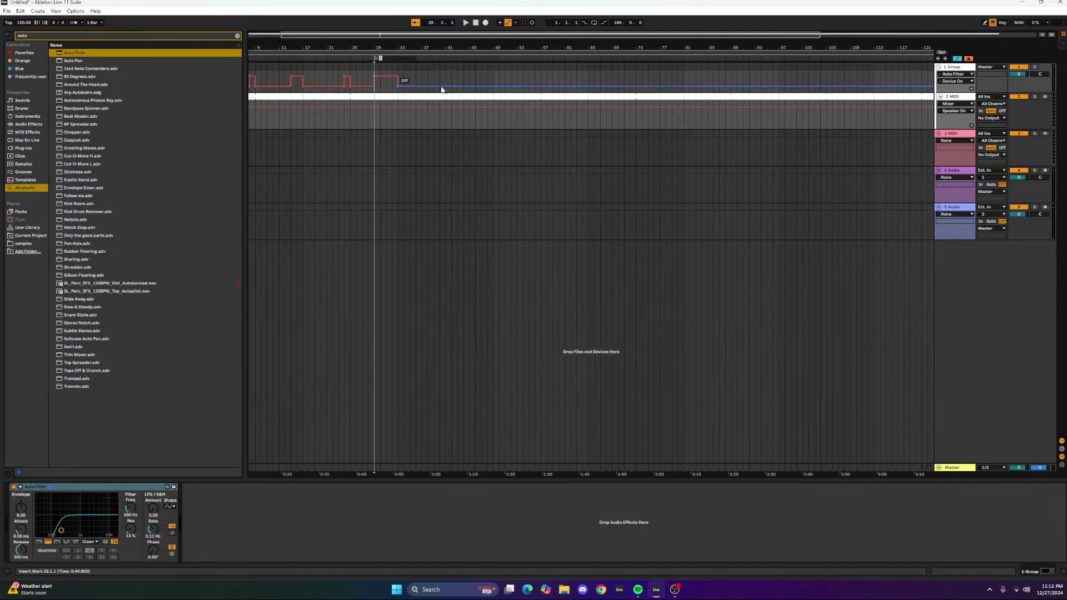
text(mini build)
Add a locator at bar 33 named "mini drop tease vocal or the synth".
click(399, 69)
drag(399, 66, 494, 66)
mouse_move(391, 38)
mouse_down()
mouse_move(379, 25)
mouse_move(395, 65)
mouse_move(405, 42)
mouse_up()
right_click(406, 58)
click(407, 58)
right_click(407, 58)
click(418, 78)
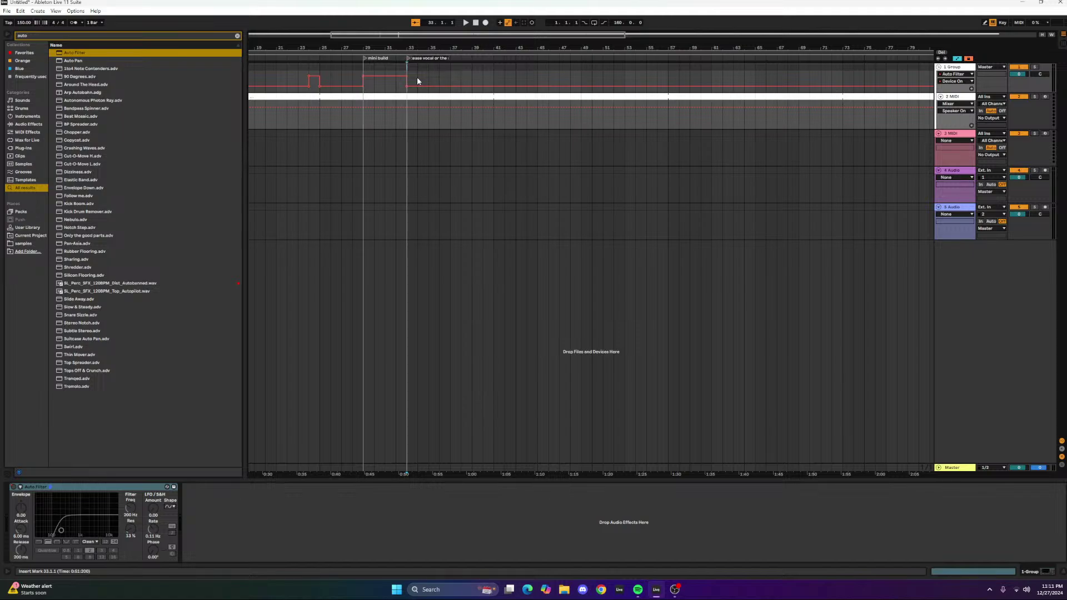
Switch the filter automation on from bar 41 and loop the eight bars from bar 33 to 41.
click(414, 76)
drag(420, 41, 447, 22)
drag(492, 87, 491, 75)
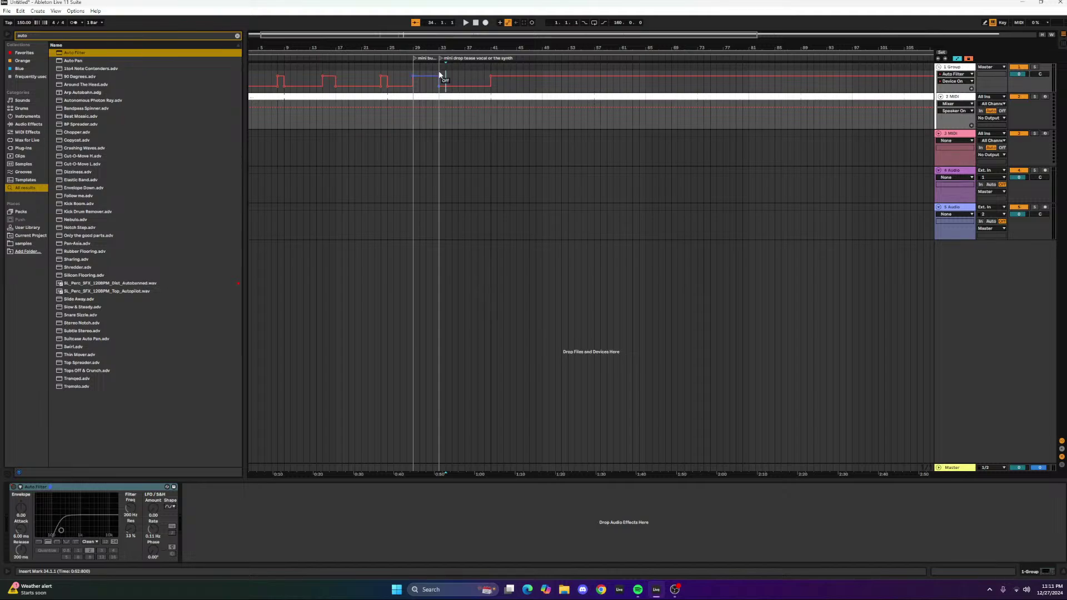
drag(441, 75, 492, 80)
key(ctrl+l)
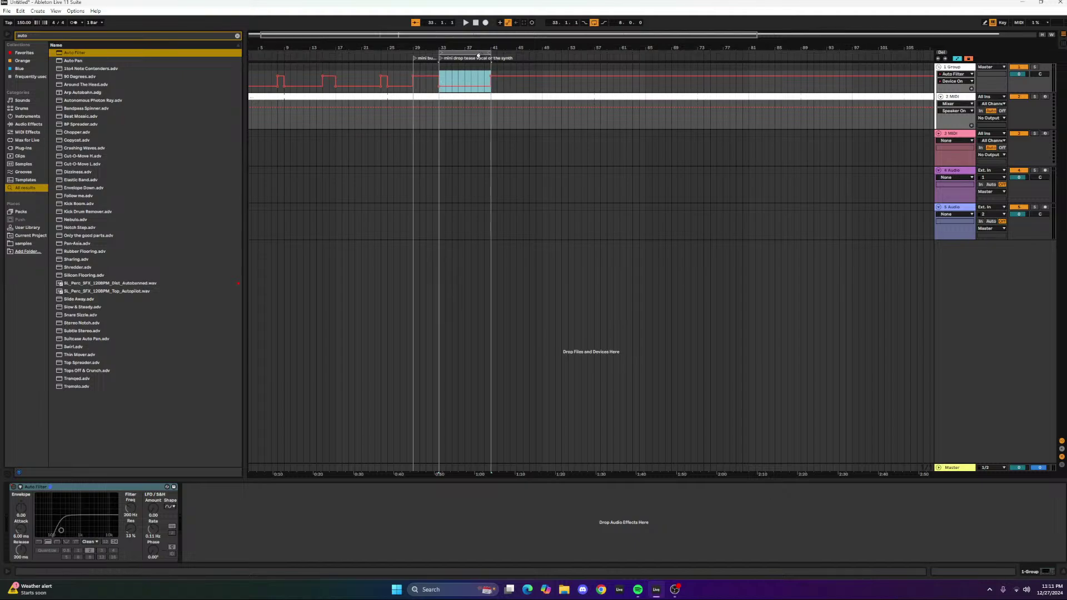
drag(479, 55, 452, 52)
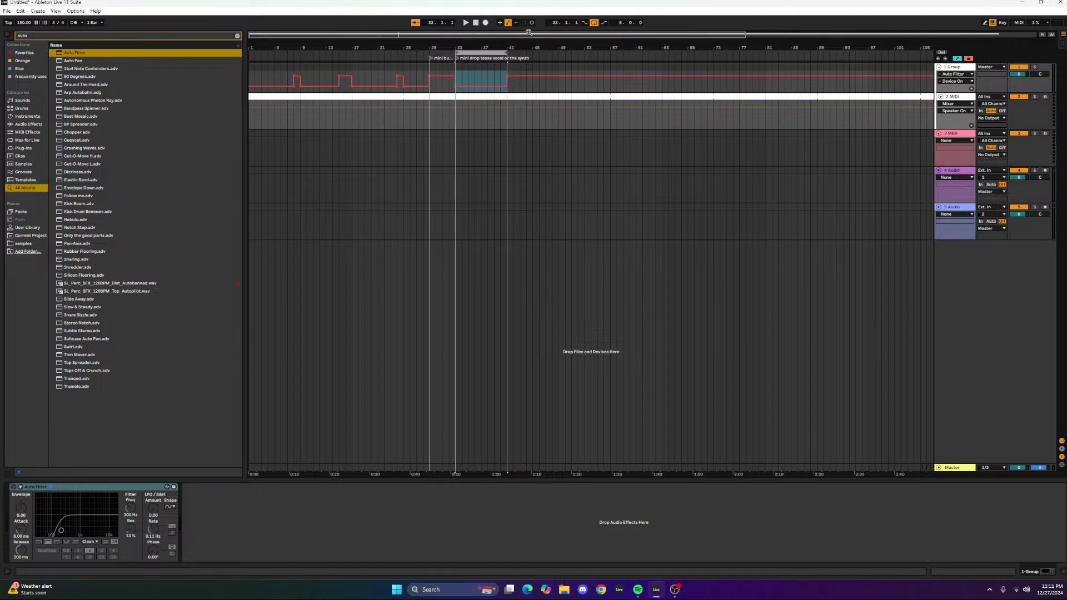
mouse_move(529, 33)
mouse_down()
mouse_move(525, 50)
mouse_move(528, 35)
mouse_up()
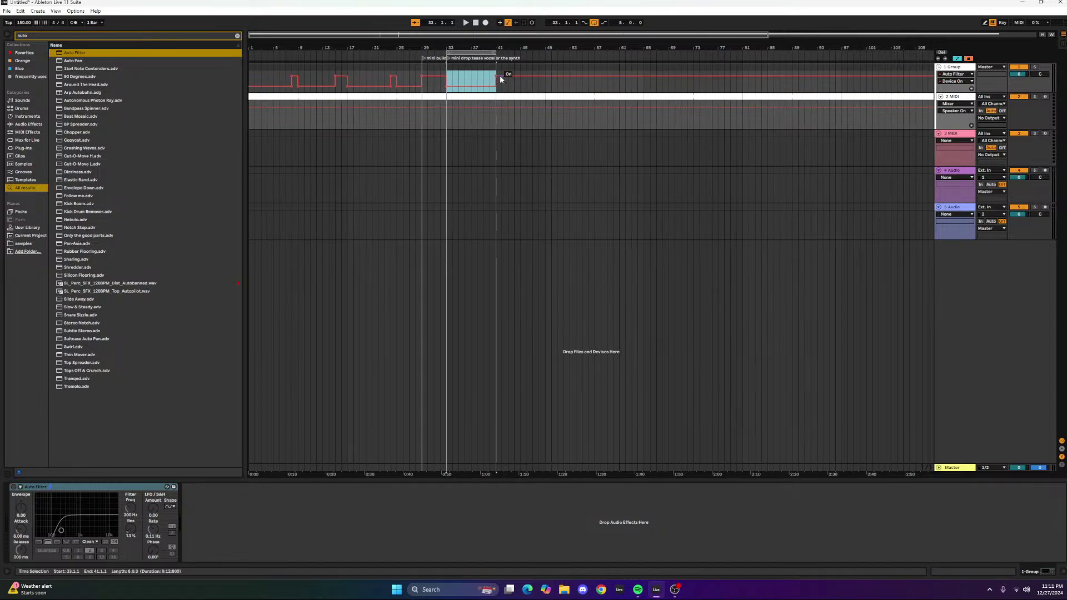
drag(477, 38, 489, 37)
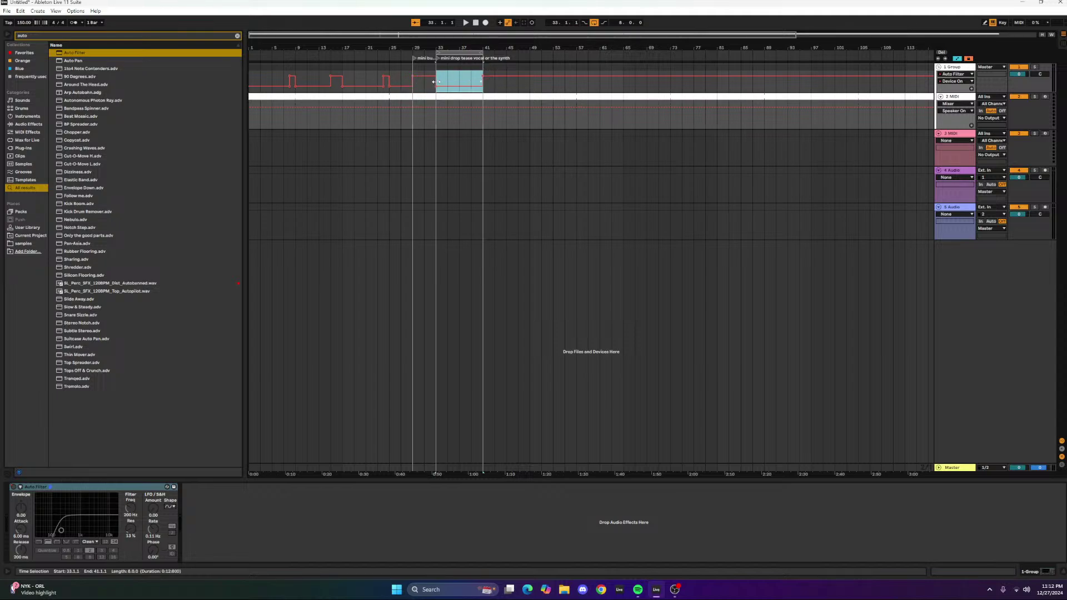
mouse_move(455, 37)
mouse_down()
mouse_move(455, 49)
mouse_move(455, 37)
mouse_up()
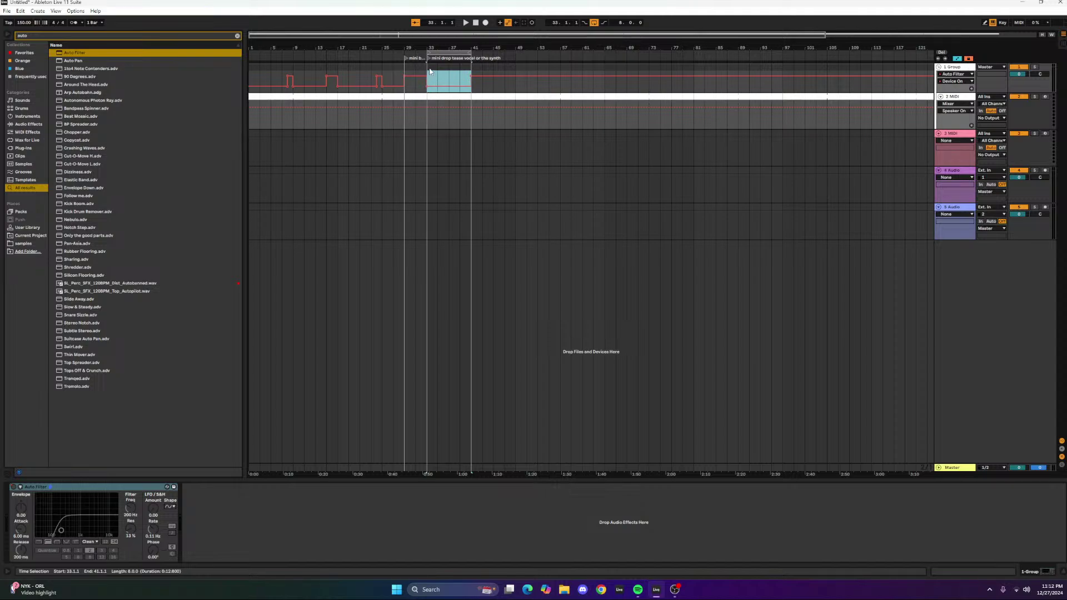
Move the filter's switch-on point from bar 41 to bar 49.
drag(472, 79, 516, 75)
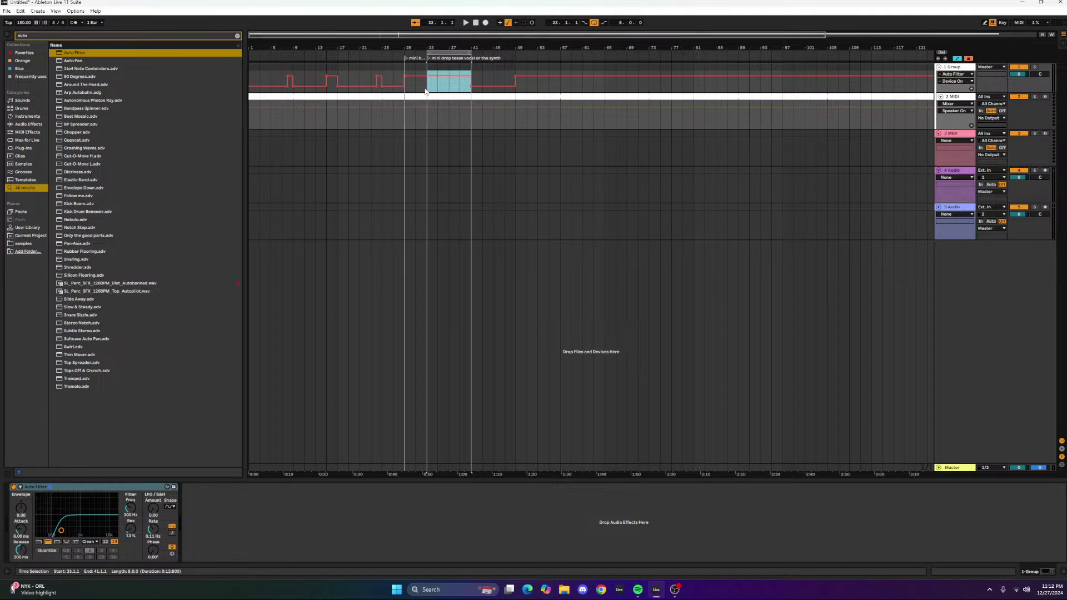
click(428, 93)
drag(472, 86, 427, 85)
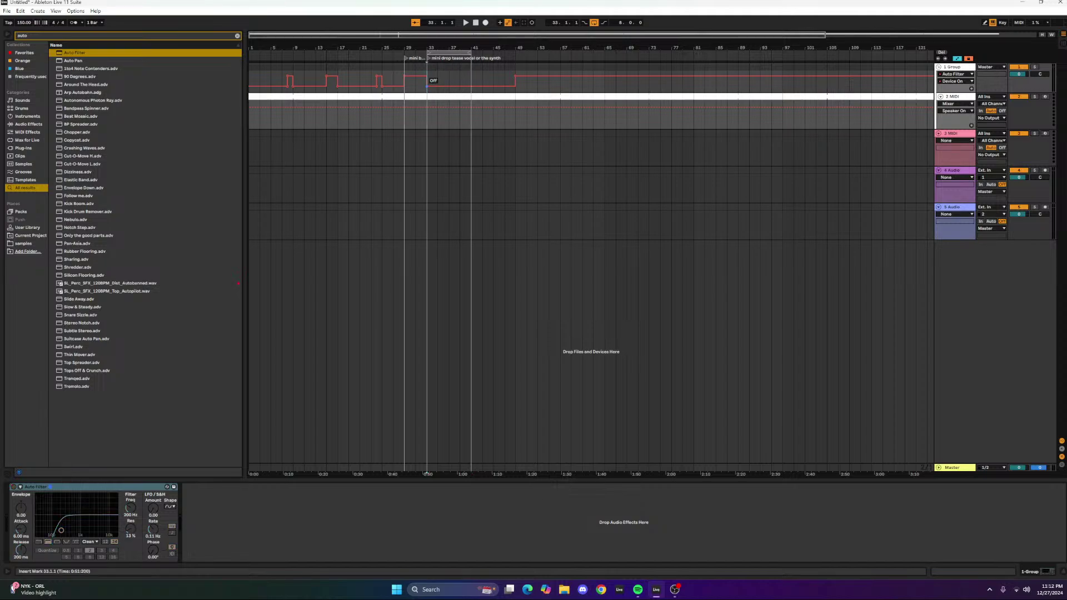
Switch the filter on for bar 40 and for bars 49 to 65, and loop bars 49 to 65.
drag(456, 37, 458, 89)
drag(482, 36, 481, 18)
drag(438, 52, 570, 84)
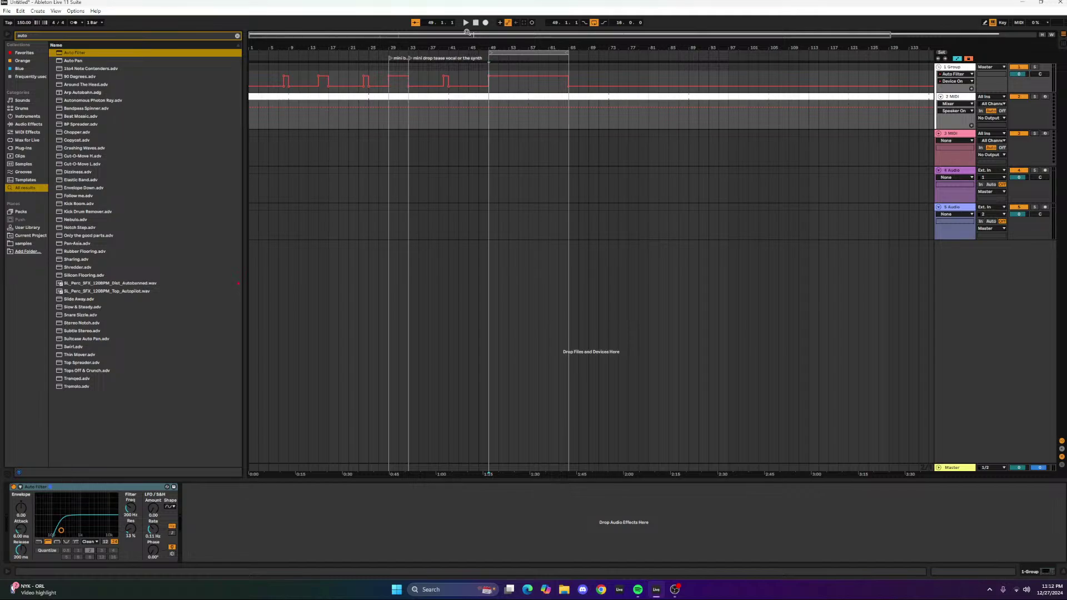
Copy the group track's filter automation from bars 1 to 49 and paste it at bar 65.
drag(467, 32, 467, 11)
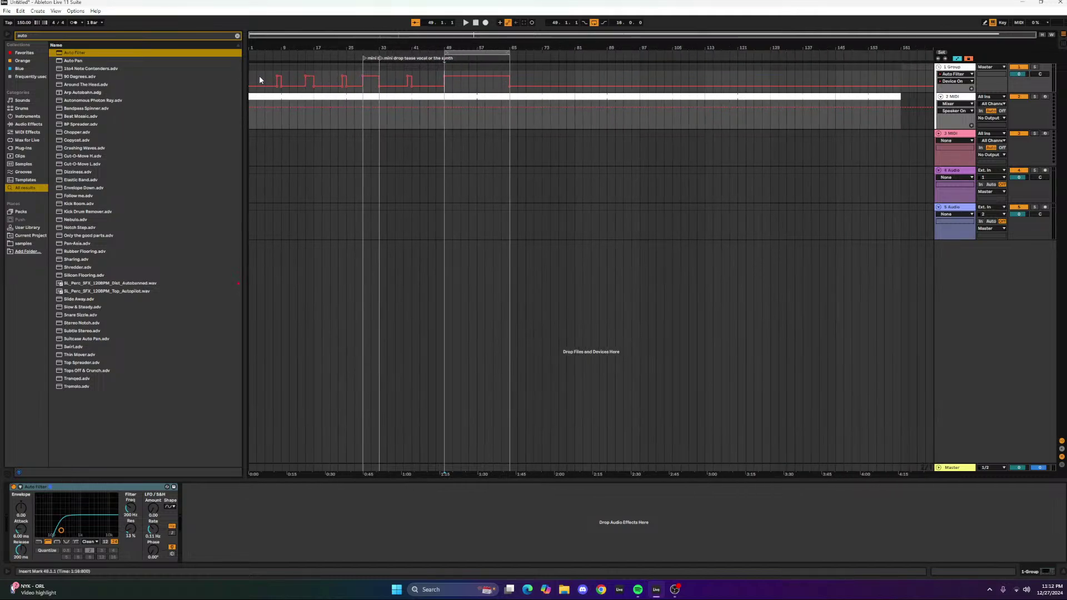
drag(254, 74, 448, 83)
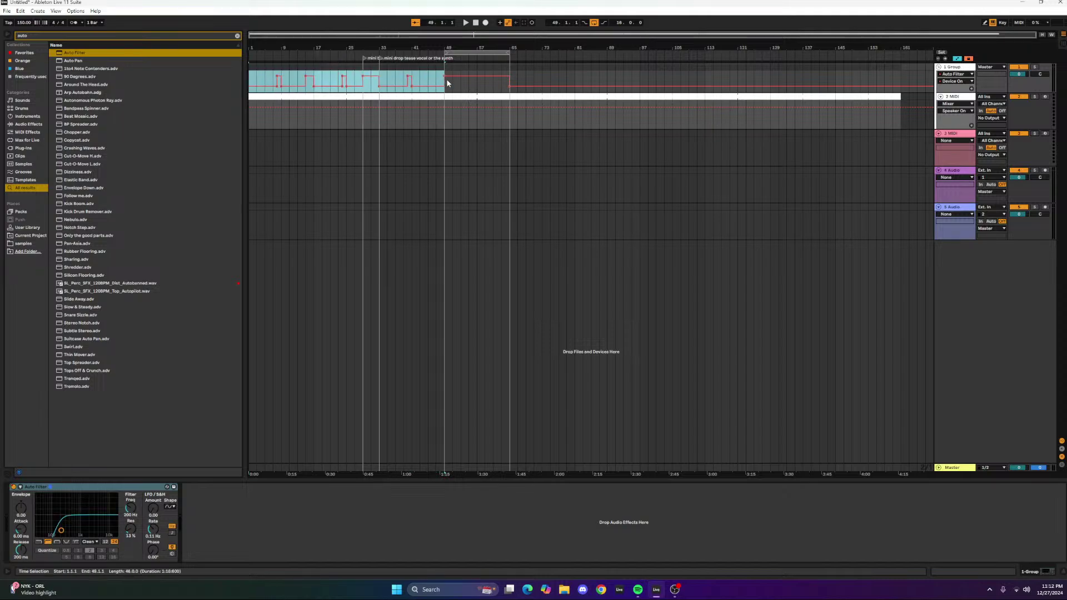
click(512, 73)
key(ctrl+v)
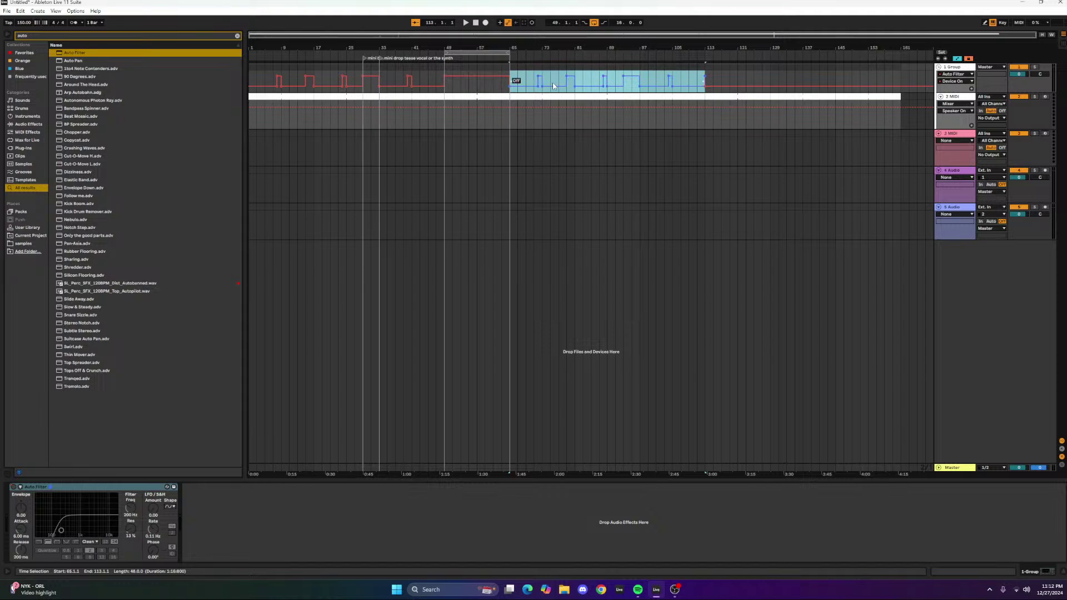
click(511, 69)
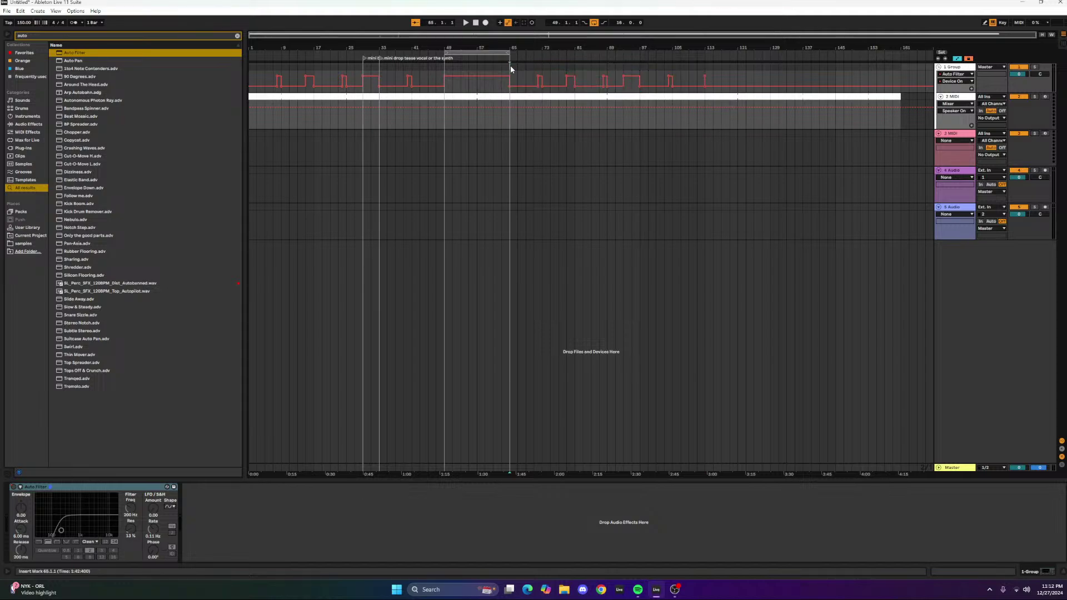
Add a locator named "build up 1" at bar 49.
right_click(445, 58)
click(436, 35)
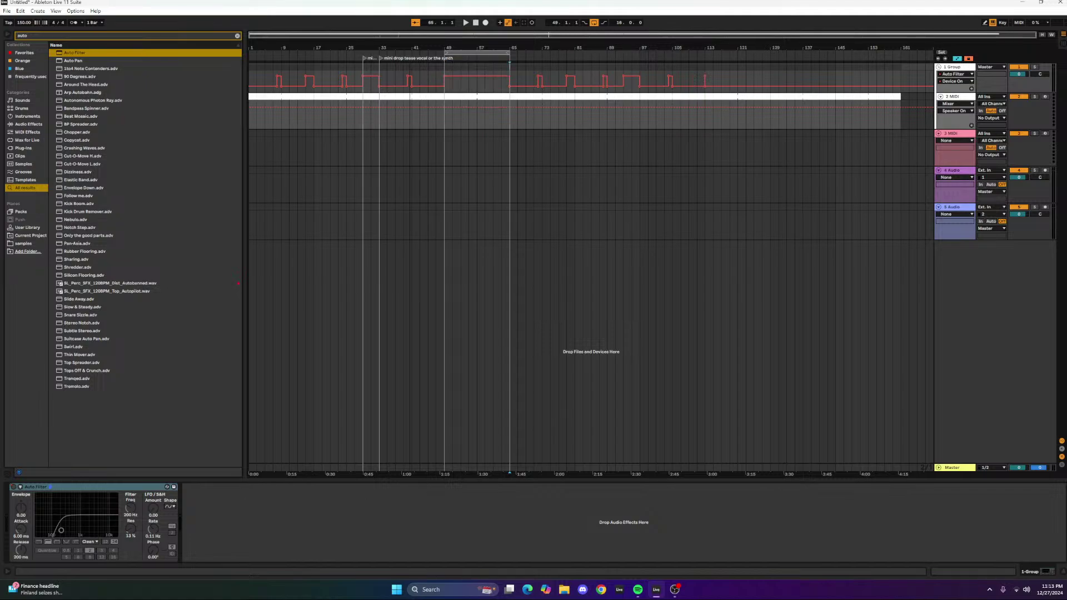
drag(435, 35, 437, 33)
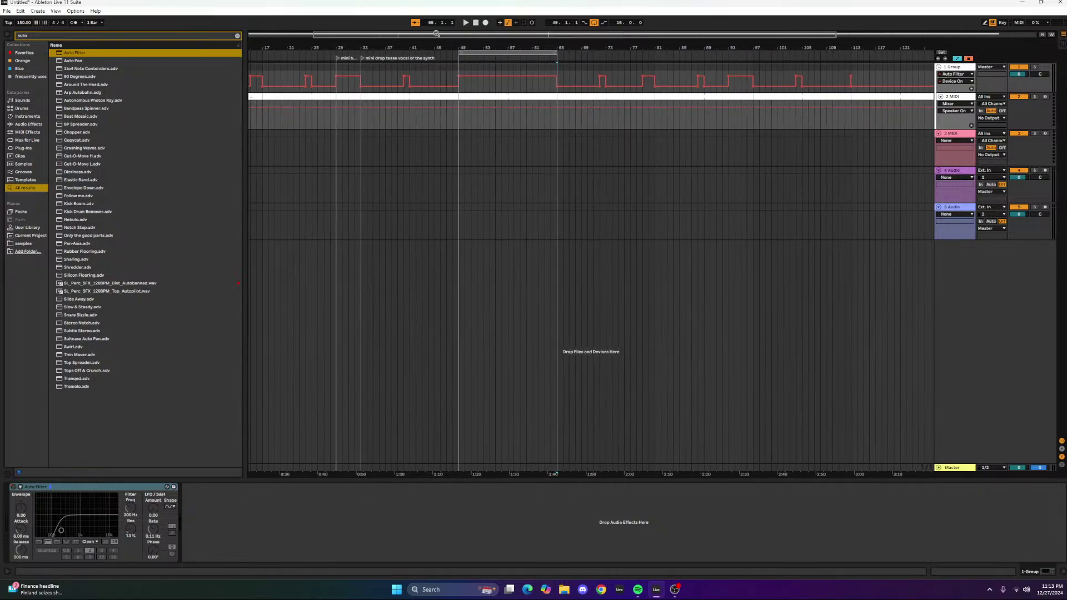
click(458, 58)
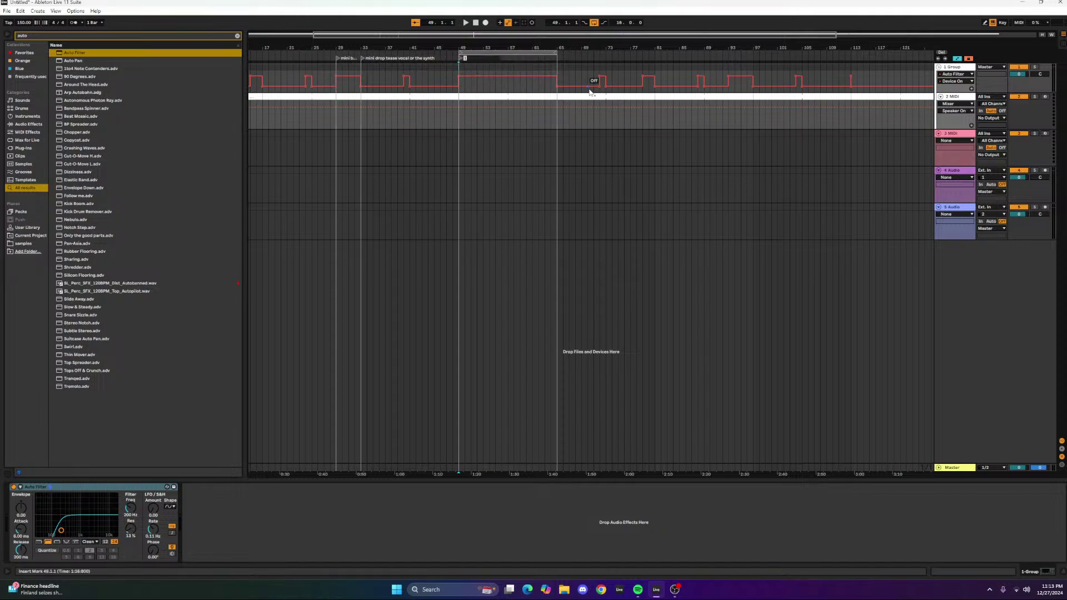
text(bi)
key(BackSpace)
key(BackSpace)
key(BackSpace)
text(uild)
Add a locator named "drop 1" at bar 65.
right_click(558, 61)
click(573, 81)
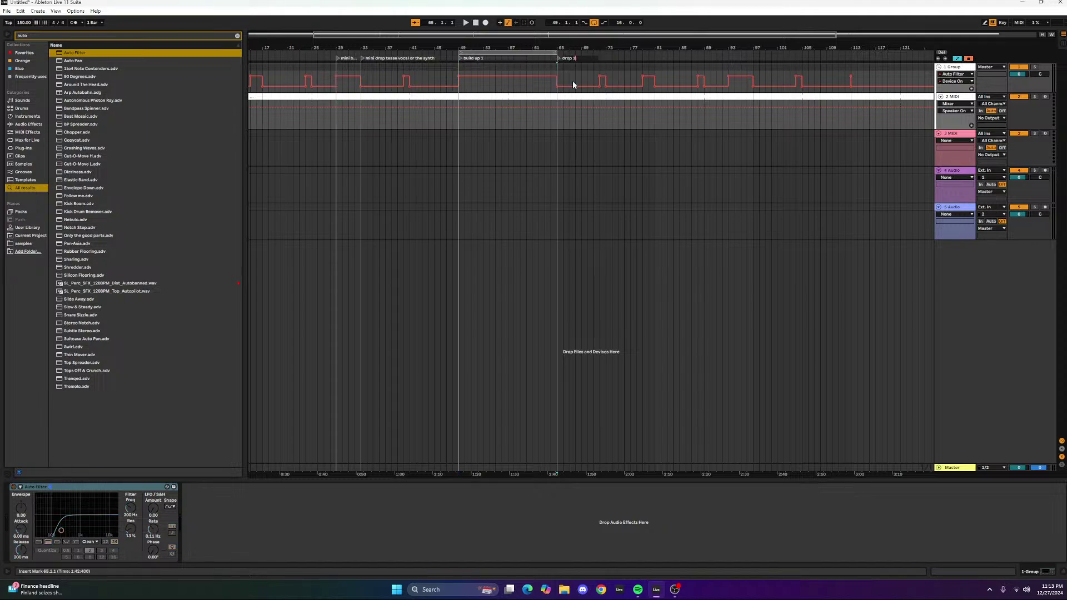
click(564, 75)
mouse_move(393, 33)
mouse_down()
mouse_move(392, 22)
mouse_move(367, 17)
mouse_up()
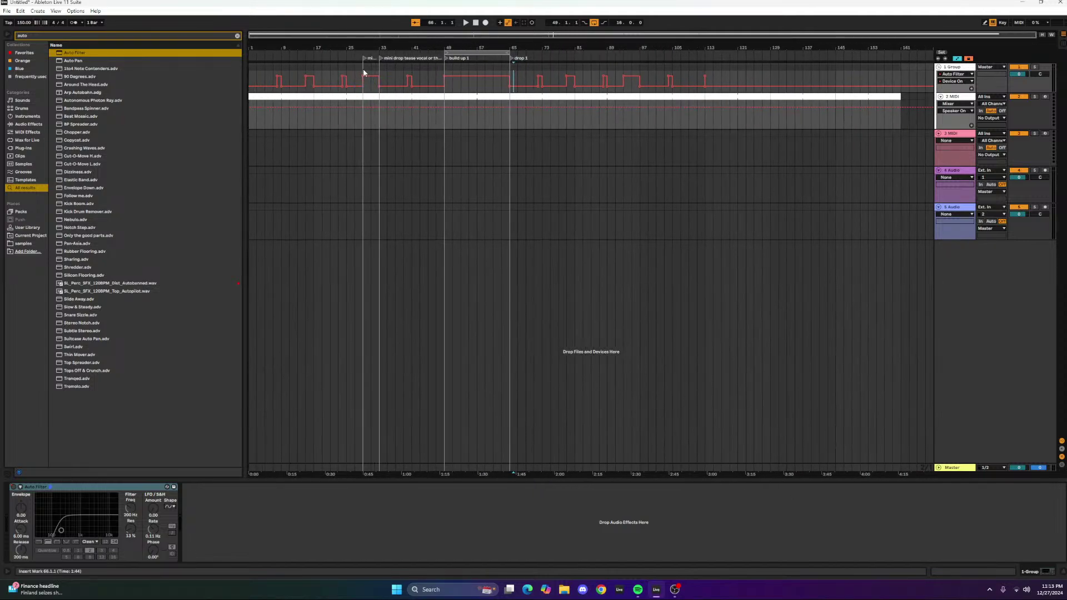
drag(364, 71, 382, 70)
mouse_move(348, 36)
mouse_down()
mouse_move(347, 62)
mouse_move(348, 35)
mouse_up()
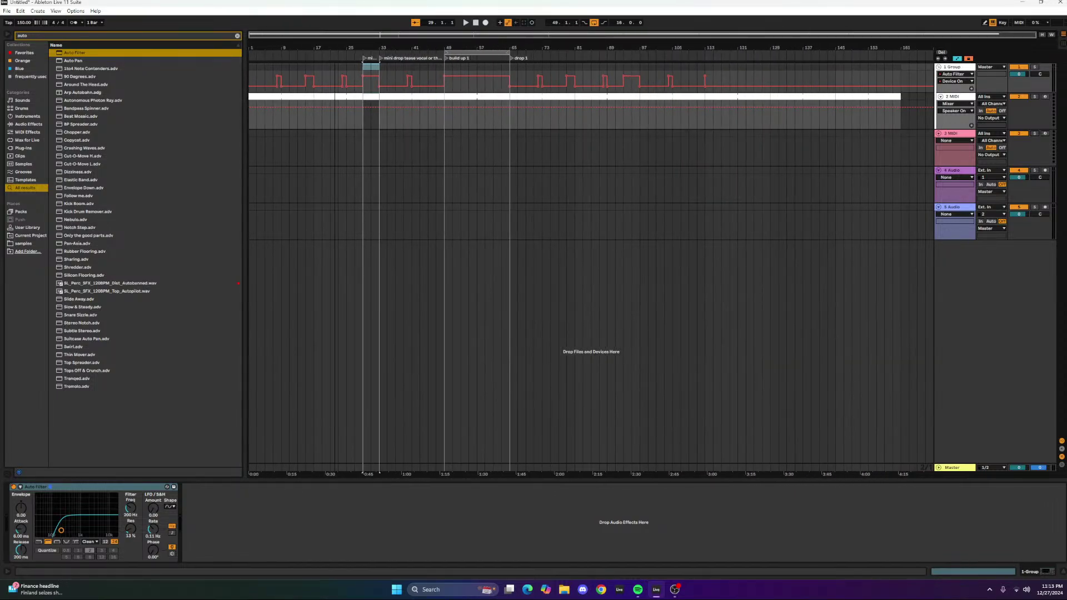
drag(347, 35, 358, 75)
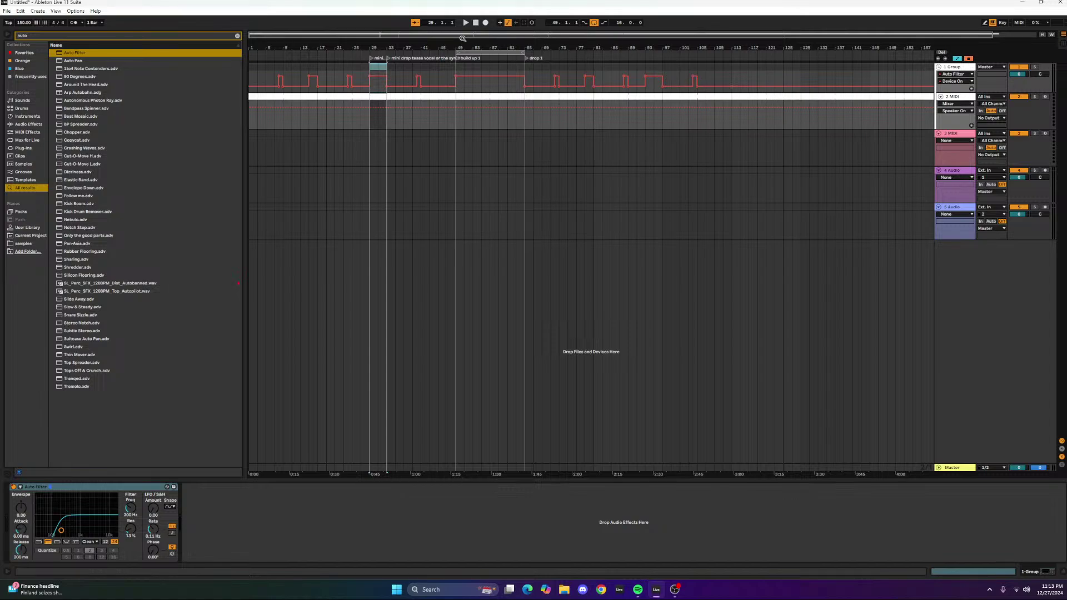
drag(462, 39, 462, 31)
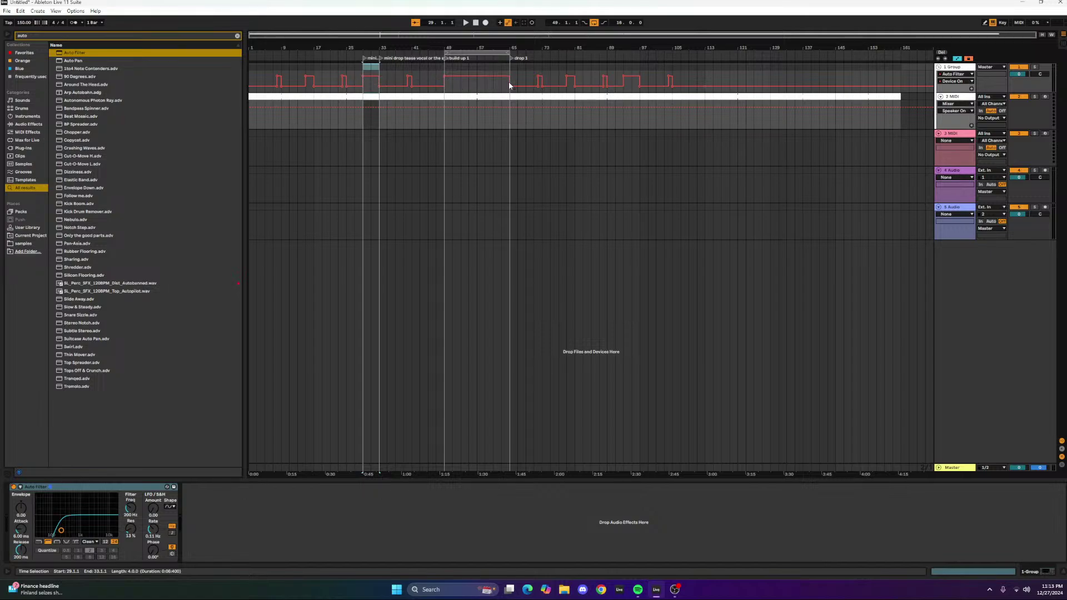
Switch the group track's filter automation on from bar 113 to bar 145 and loop those 32 bars.
drag(707, 88, 706, 75)
drag(835, 76, 836, 86)
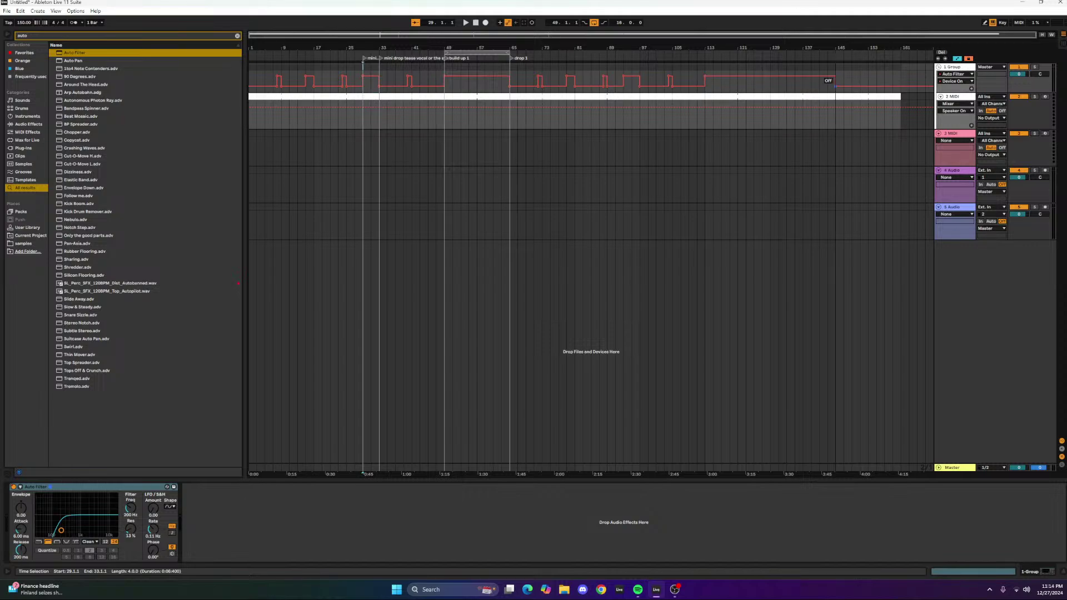
drag(449, 52, 255, 47)
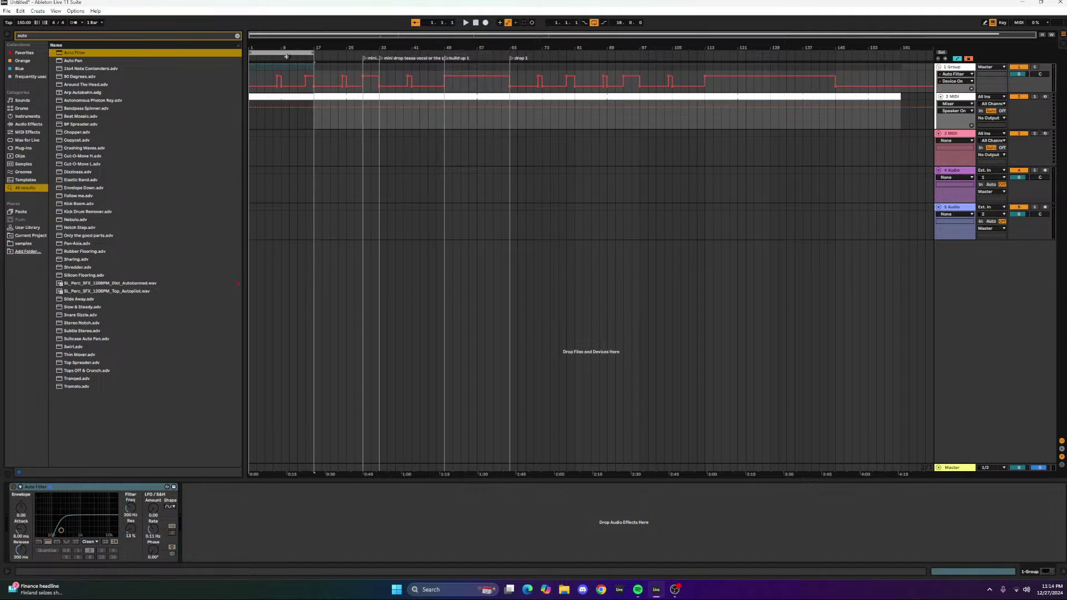
drag(309, 53, 793, 91)
mouse_move(755, 34)
mouse_down()
mouse_move(768, 43)
mouse_move(756, 31)
mouse_up()
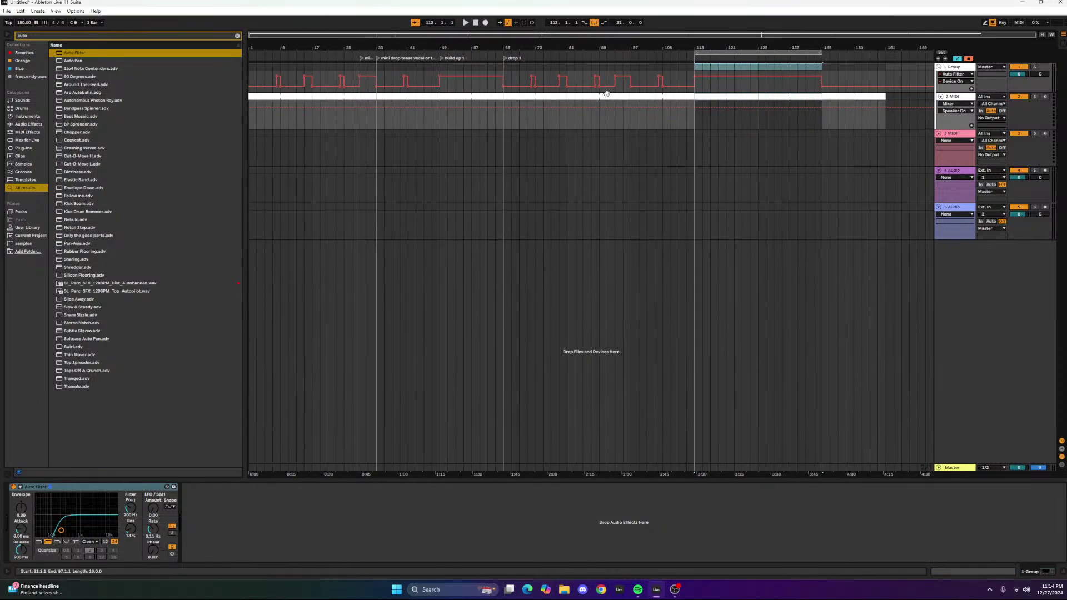
Copy the filter automation from bars 65 to 113, paste it at bar 145, and remove the pasted on-section at bar 184.
drag(504, 74, 698, 74)
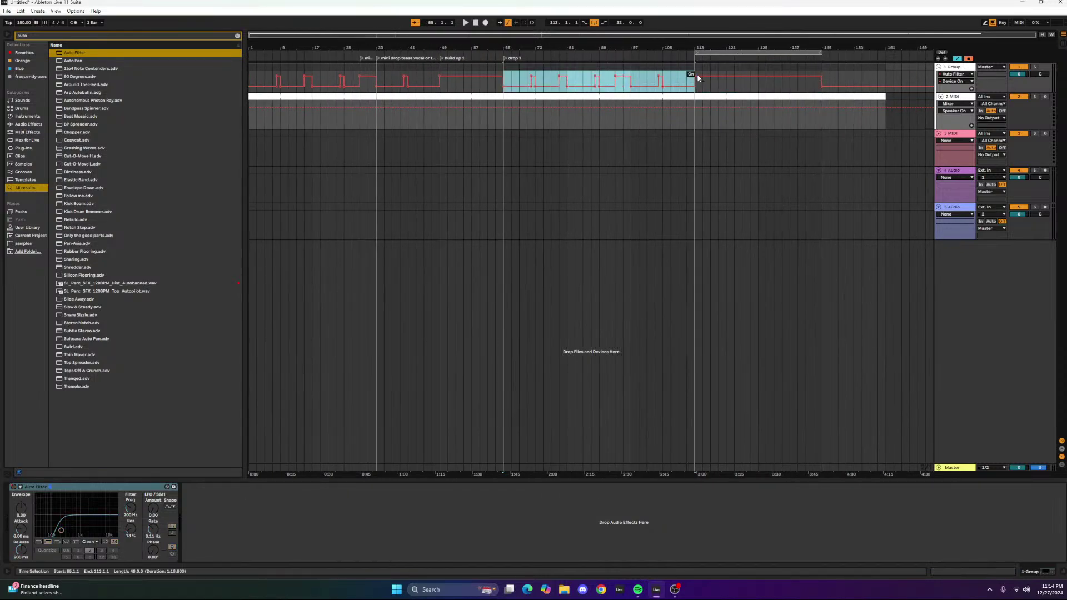
click(823, 67)
key(ctrl+v)
drag(785, 37, 784, 27)
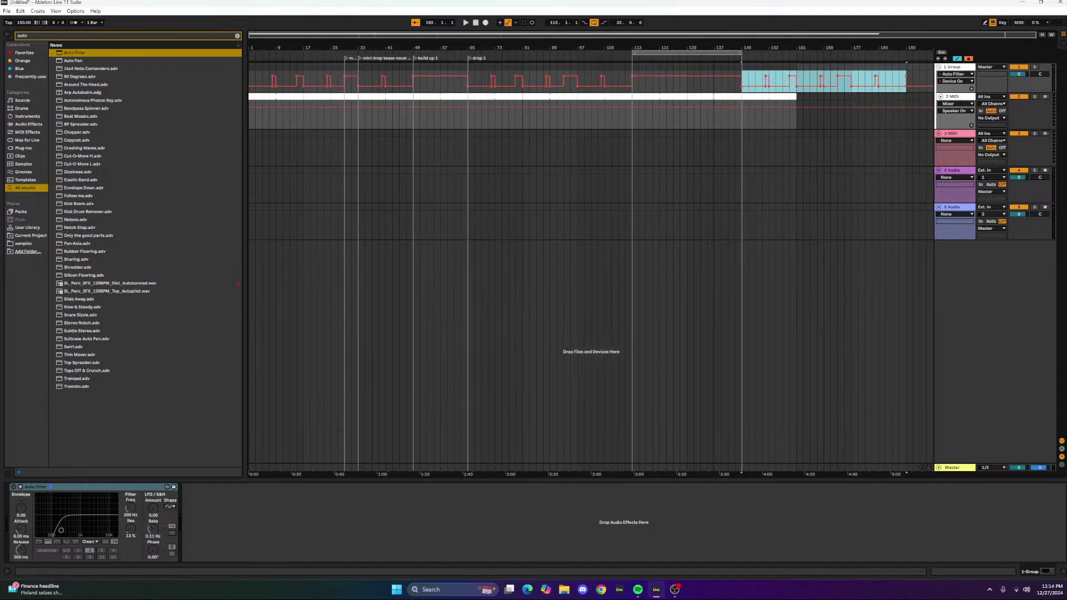
click(901, 81)
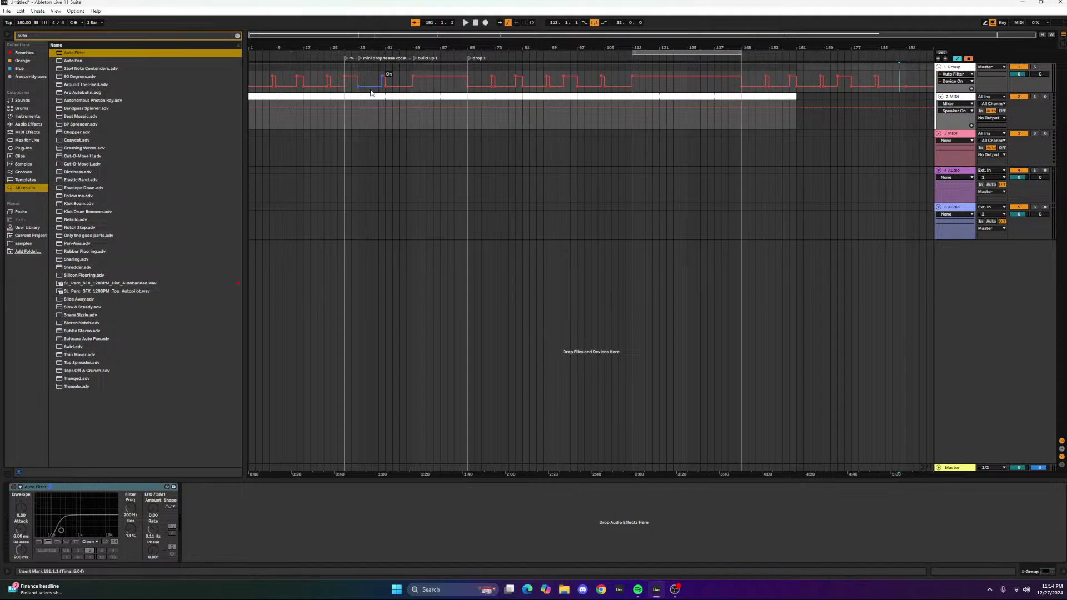
mouse_move(835, 82)
mouse_down()
mouse_move(876, 74)
mouse_move(877, 85)
mouse_up()
Duplicate the MIDI clip at bars 145 to 161 three times to extend the clips to bar 209.
drag(744, 73, 797, 77)
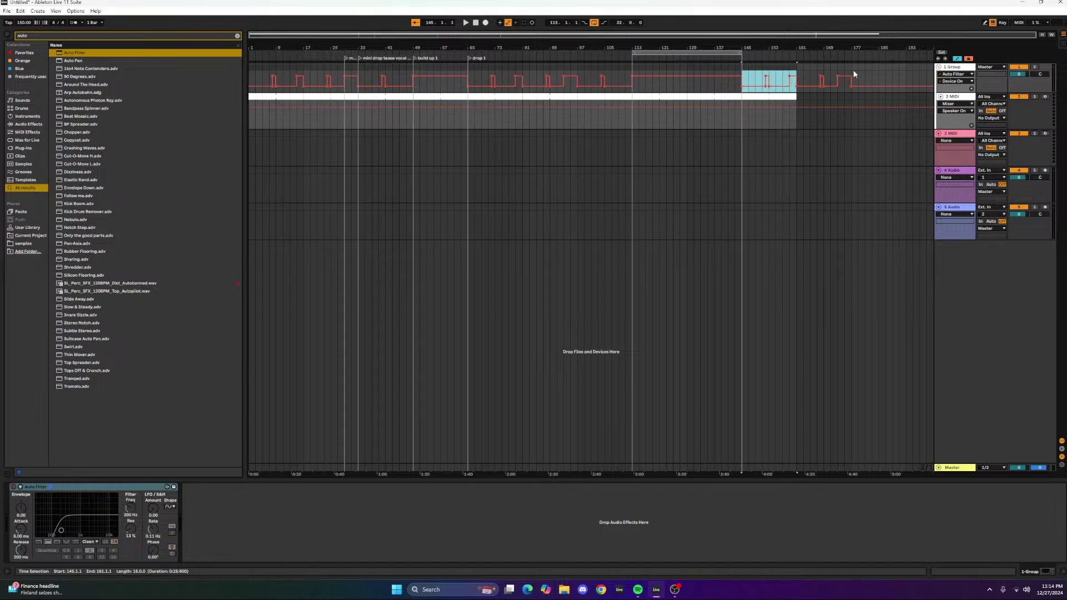
click(774, 95)
key(ctrl+d)
key(ctrl+d)
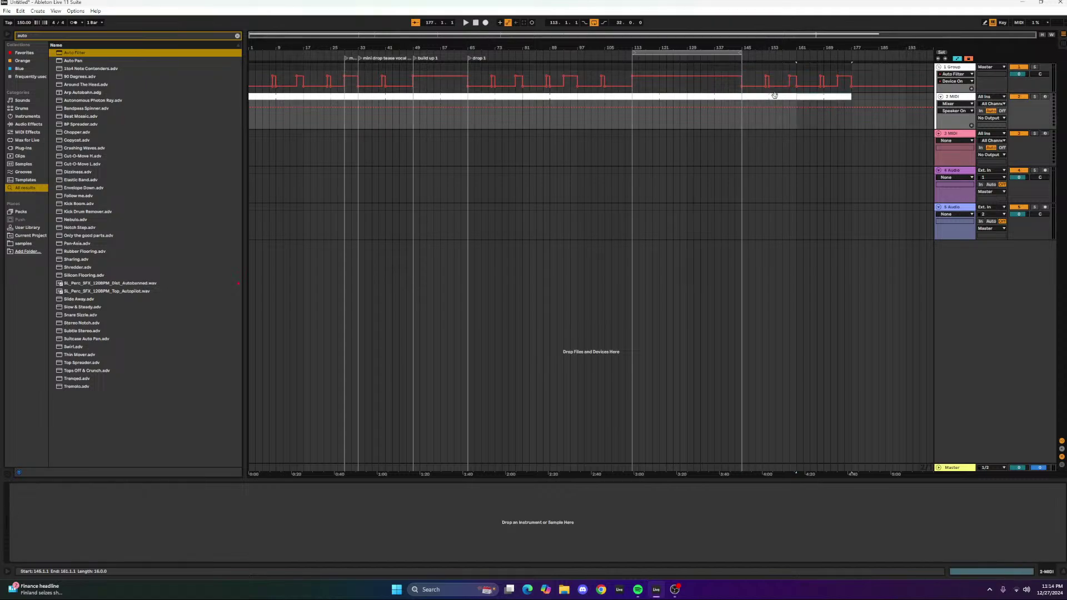
key(ctrl+d)
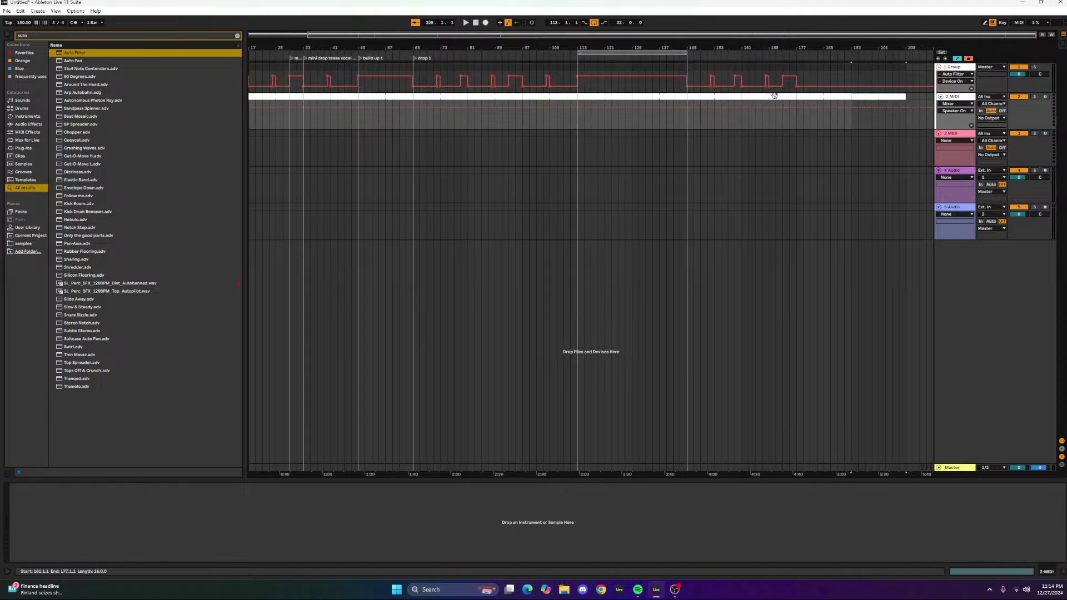
drag(842, 36, 802, 43)
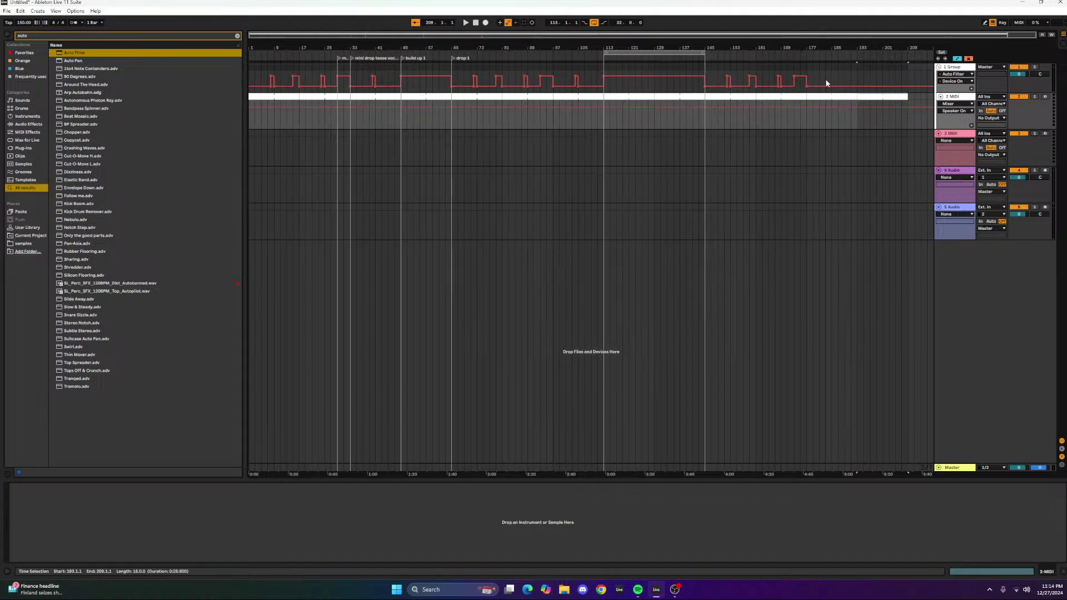
Try to duplicate the group track's time selection from bars 145 to 177 at bar 177.
drag(707, 68, 808, 72)
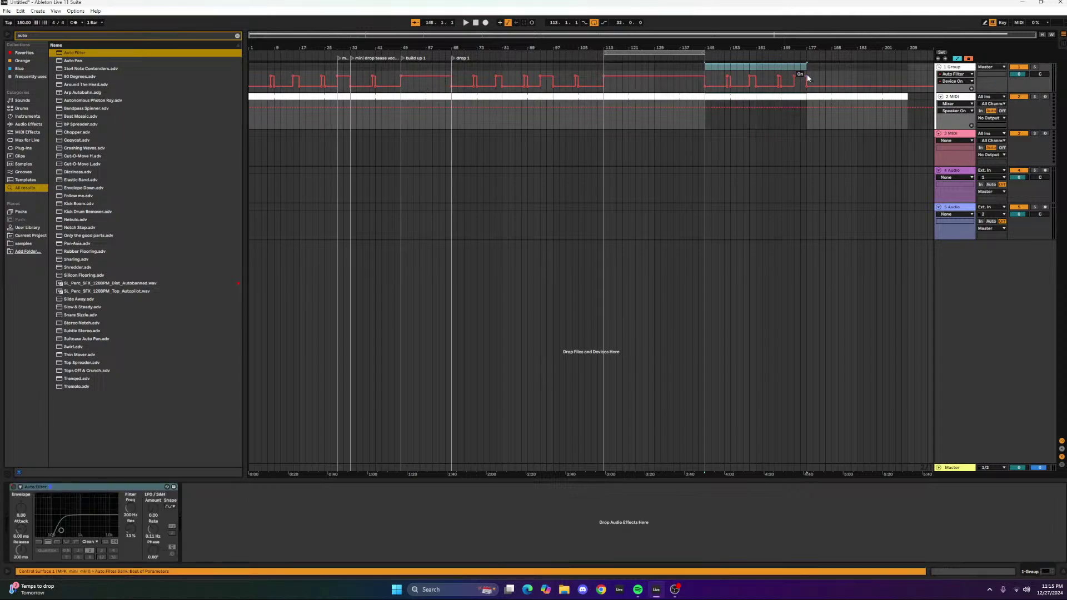
key(ctrl+d)
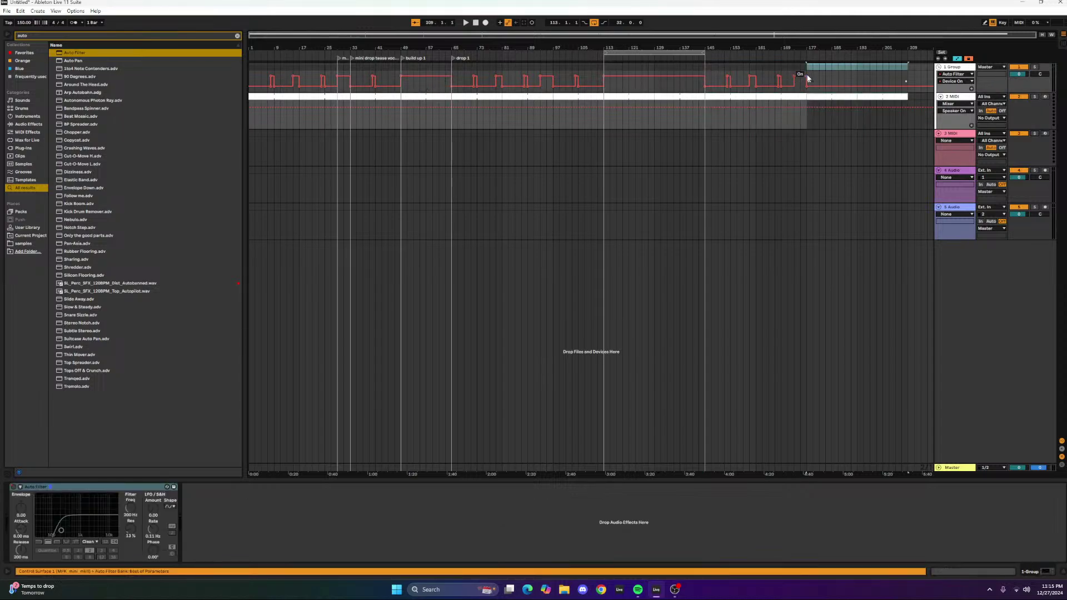
click(711, 75)
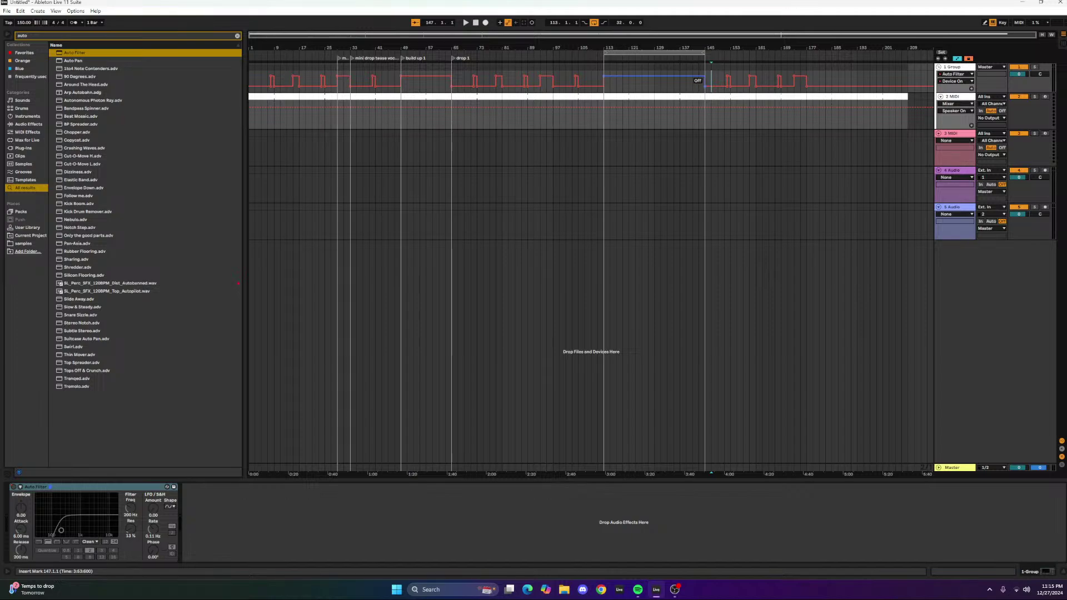
Duplicate the group track's filter automation from bars 145 to 177 directly after itself, up to bar 209.
drag(706, 71, 806, 81)
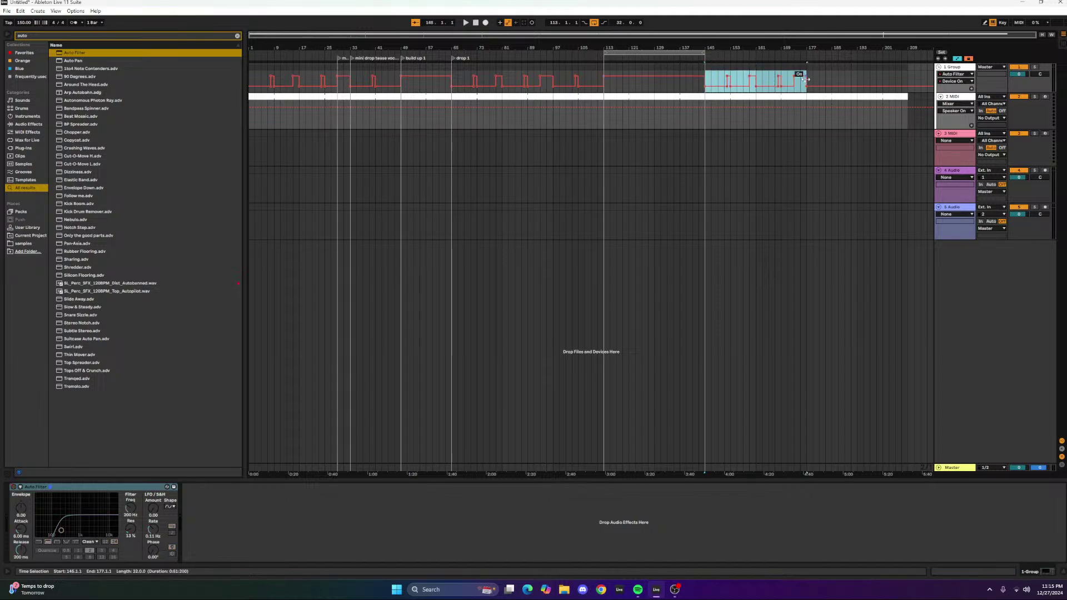
key(ctrl+d)
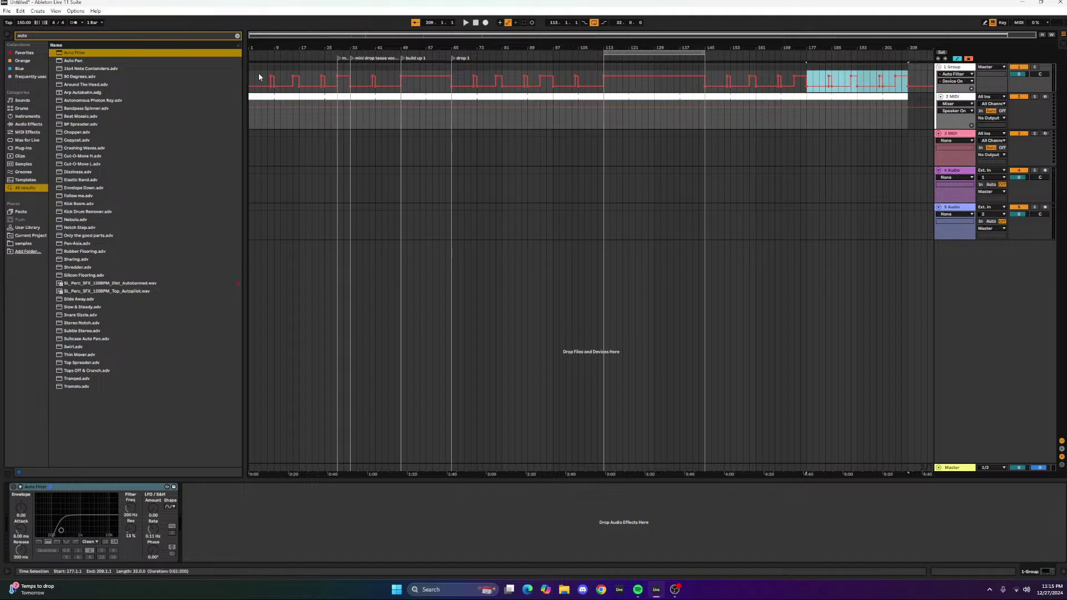
click(276, 125)
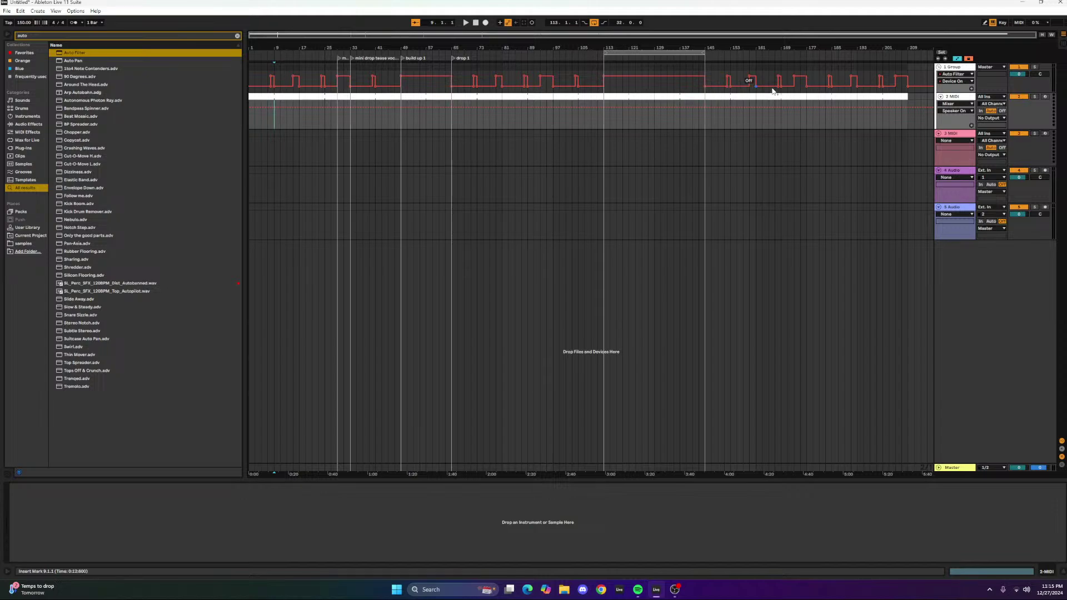
Remove the filter automation's last two on-sections, at bar 200 and at bars 205 to 209.
click(893, 81)
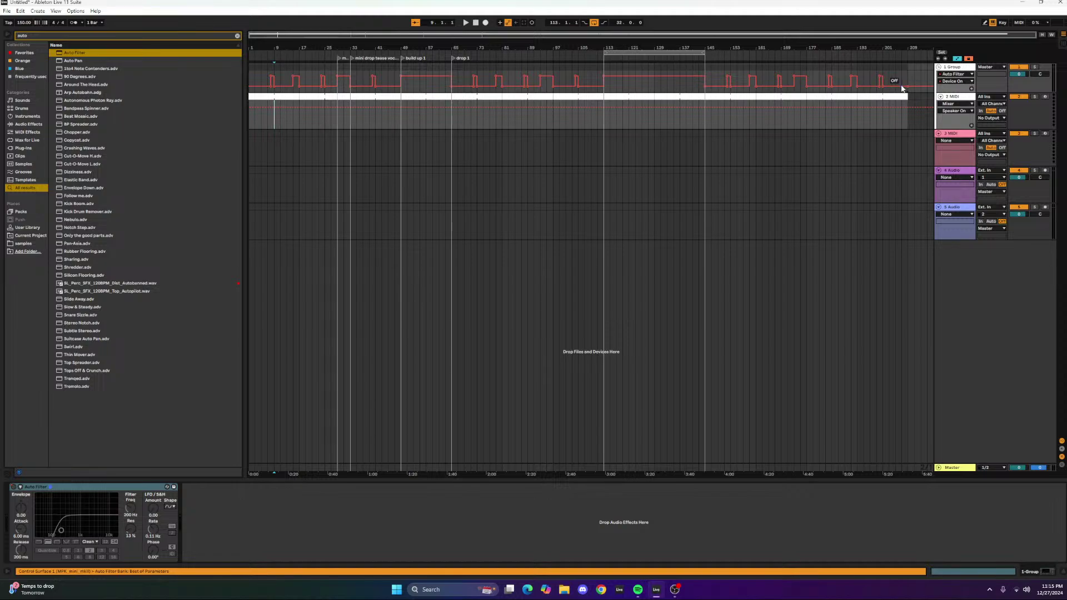
drag(863, 34, 980, 67)
drag(852, 72, 850, 81)
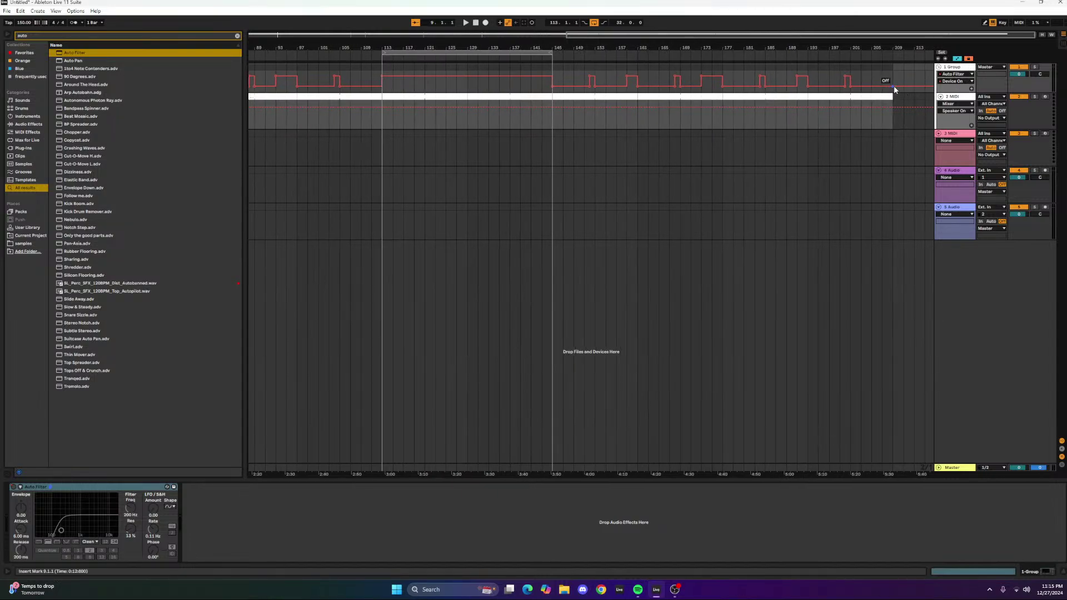
click(850, 78)
click(846, 77)
double_click(392, 34)
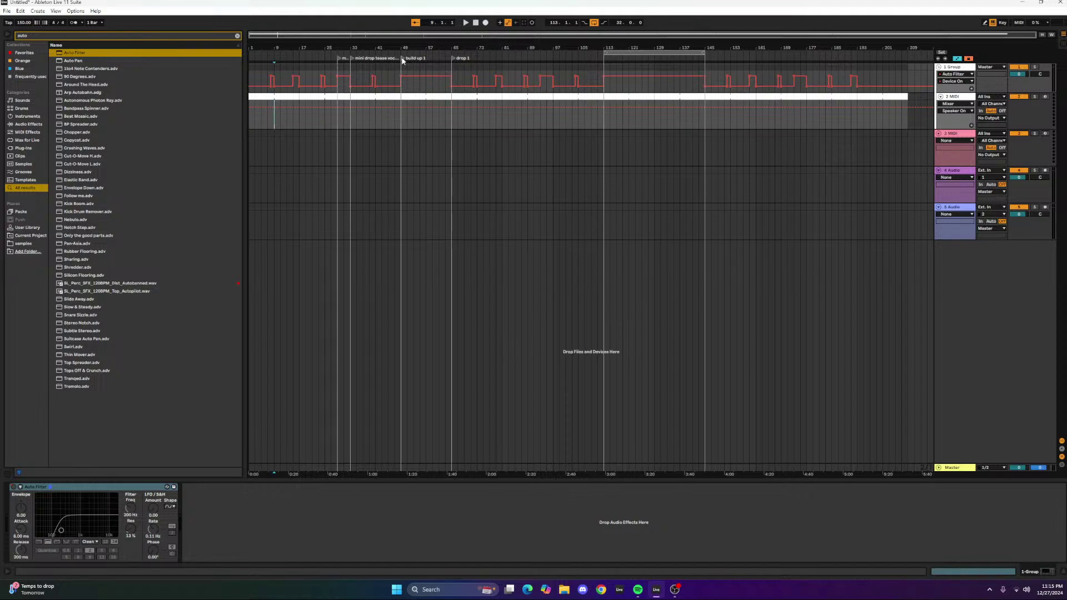
Delete all four locators from the arrangement, from the mini build locator at bar 29 through "drop 1".
click(455, 57)
key(Delete)
key(Delete)
key(Delete)
key(Delete)
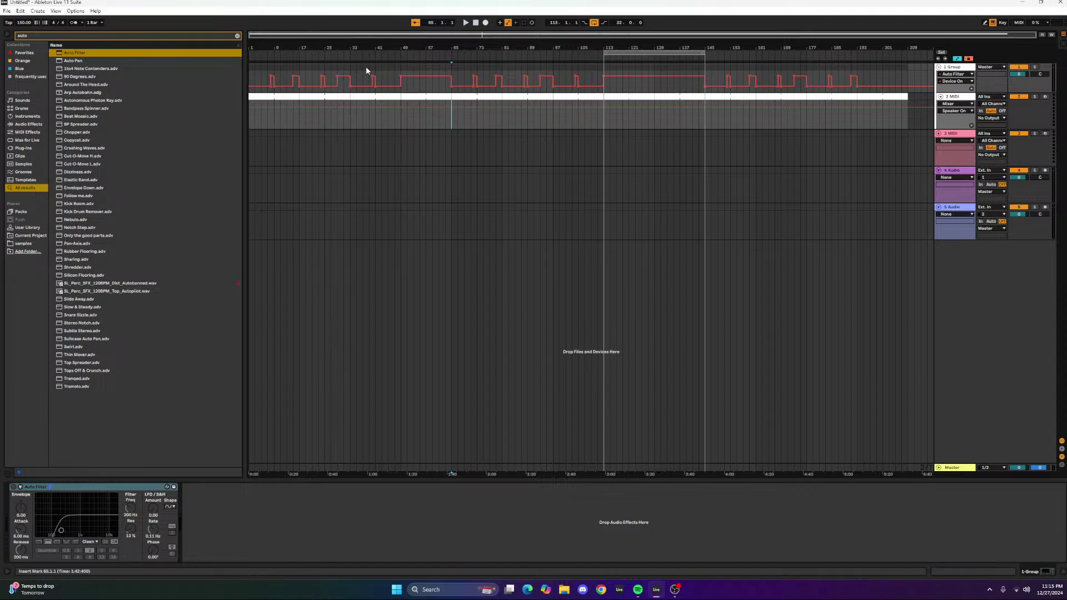
Add a locator named "intro" and place it at bar 1.
right_click(402, 63)
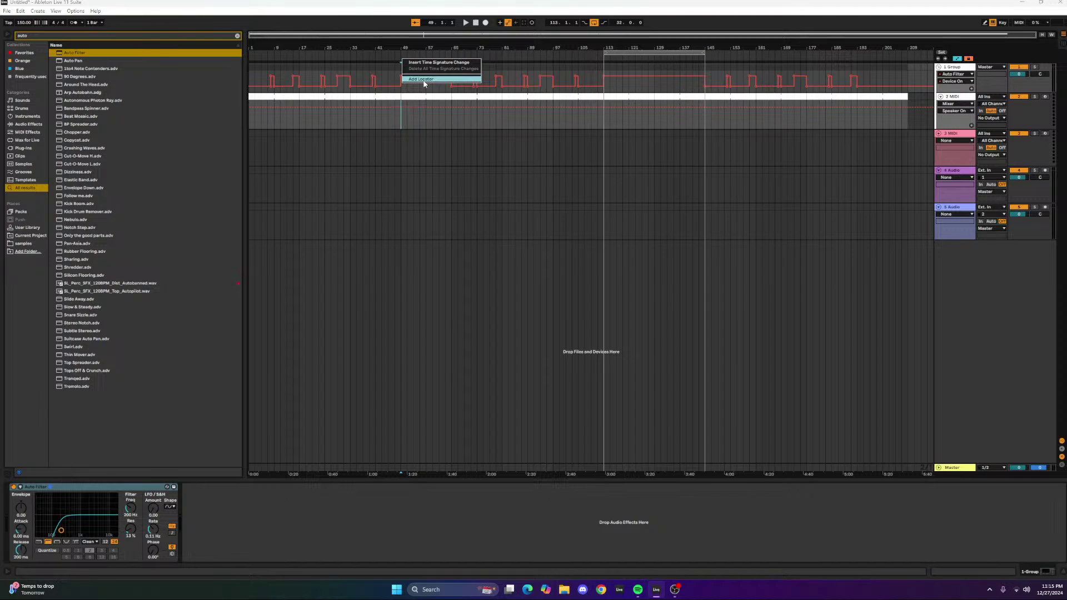
click(422, 79)
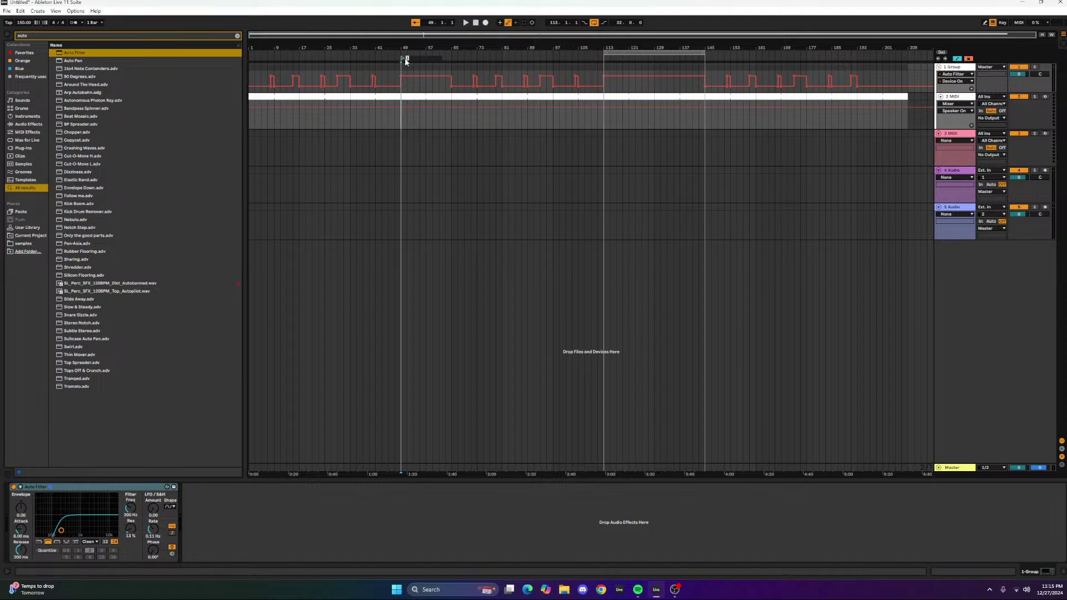
text(intro)
key(Return)
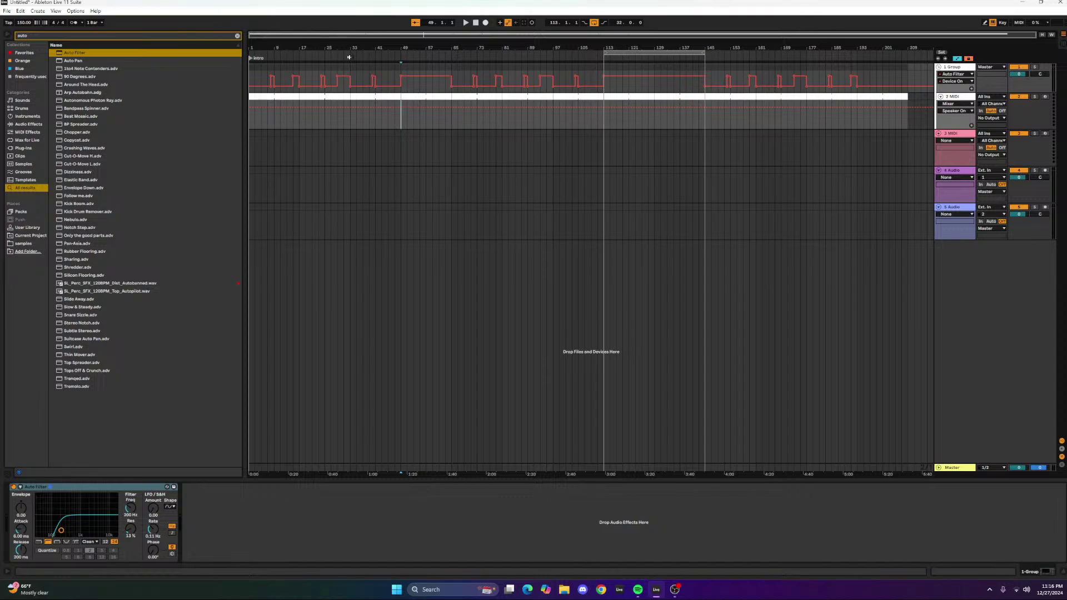
Add a locator named "brake down" at bar 97.
right_click(554, 59)
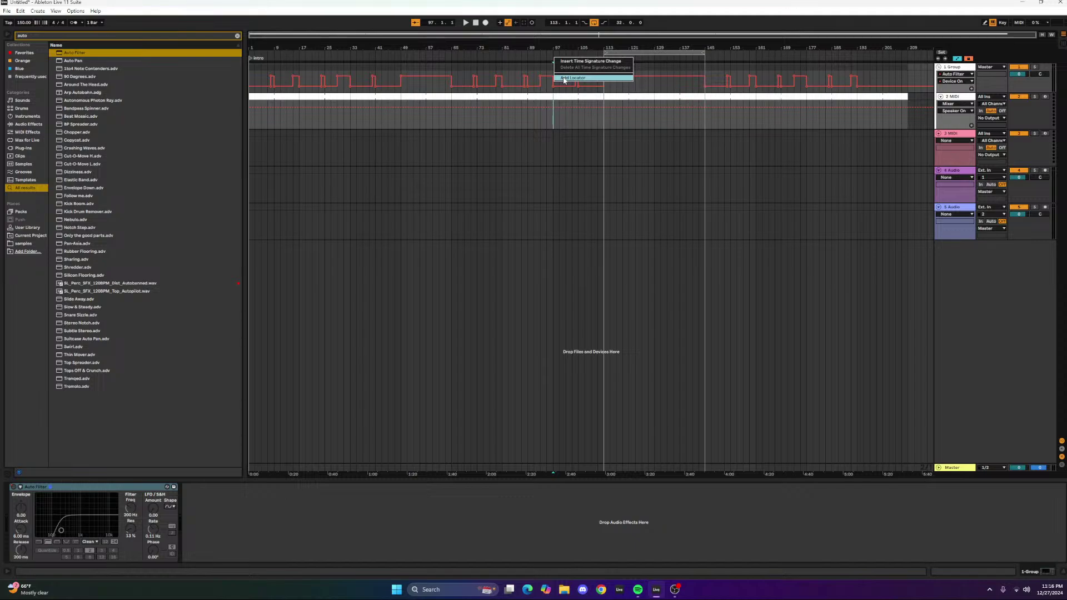
click(564, 78)
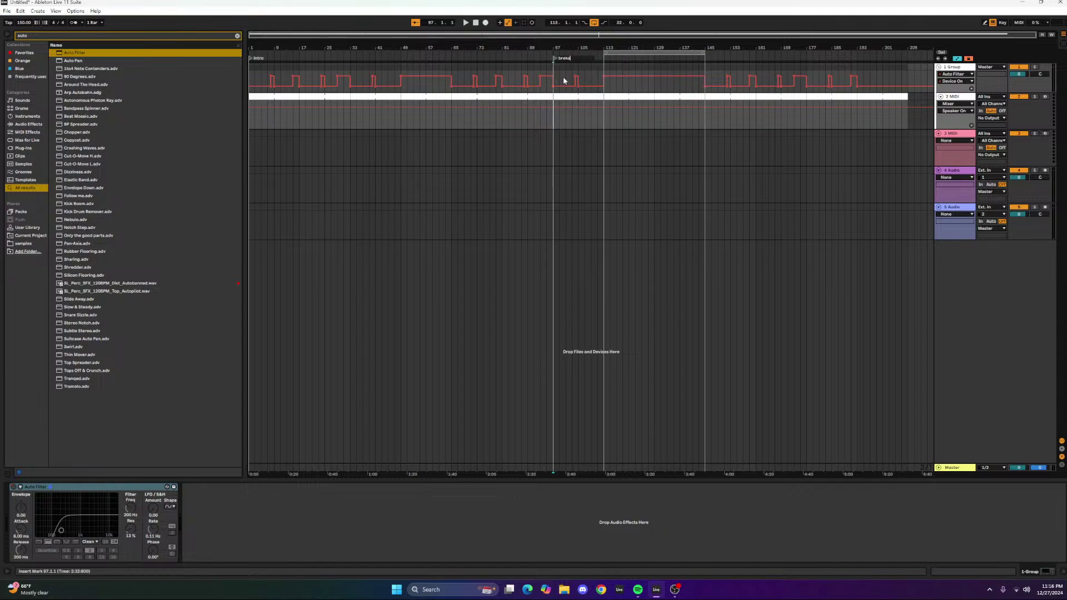
click(562, 123)
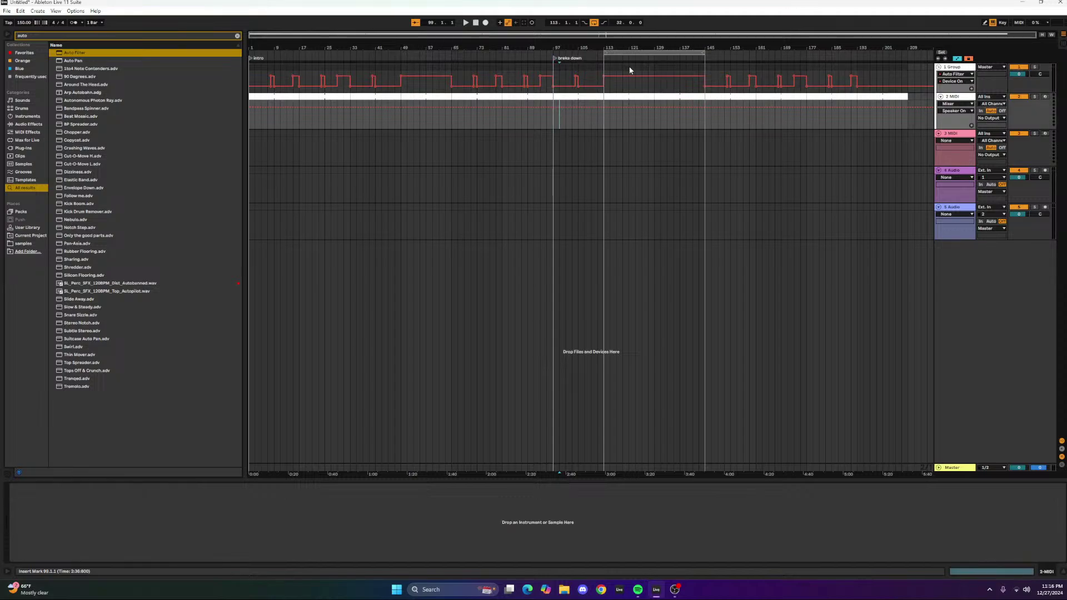
Examine the filter automation across the intro, selecting the MIDI track's bars 1 to 9 for a closer view.
mouse_move(575, 79)
mouse_move(377, 82)
drag(249, 121, 274, 114)
drag(267, 37, 267, 66)
key(plus)
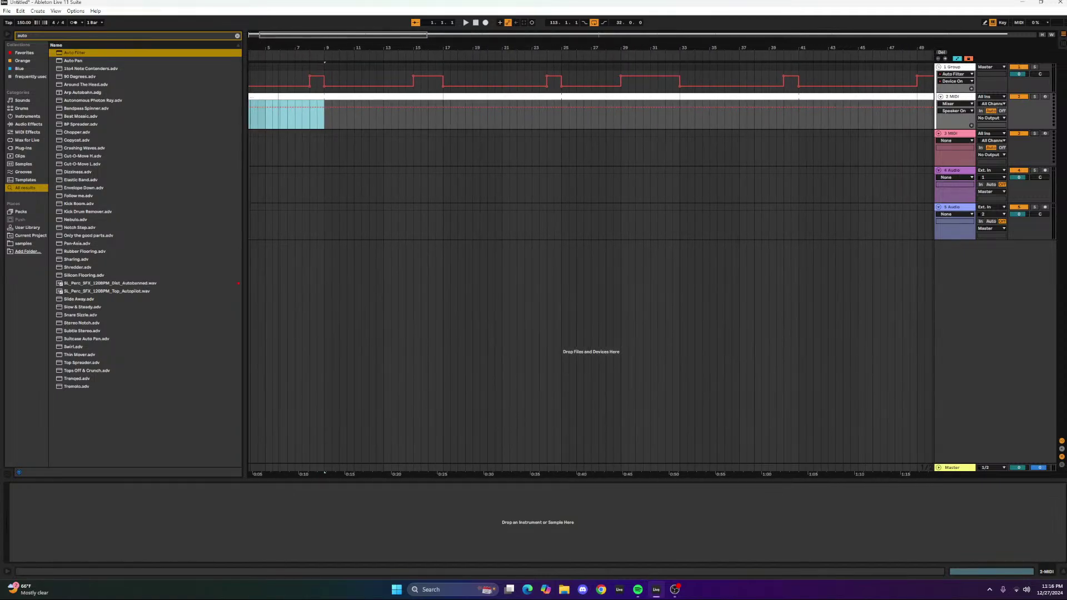
key(minus)
key(minus)
key(minus)
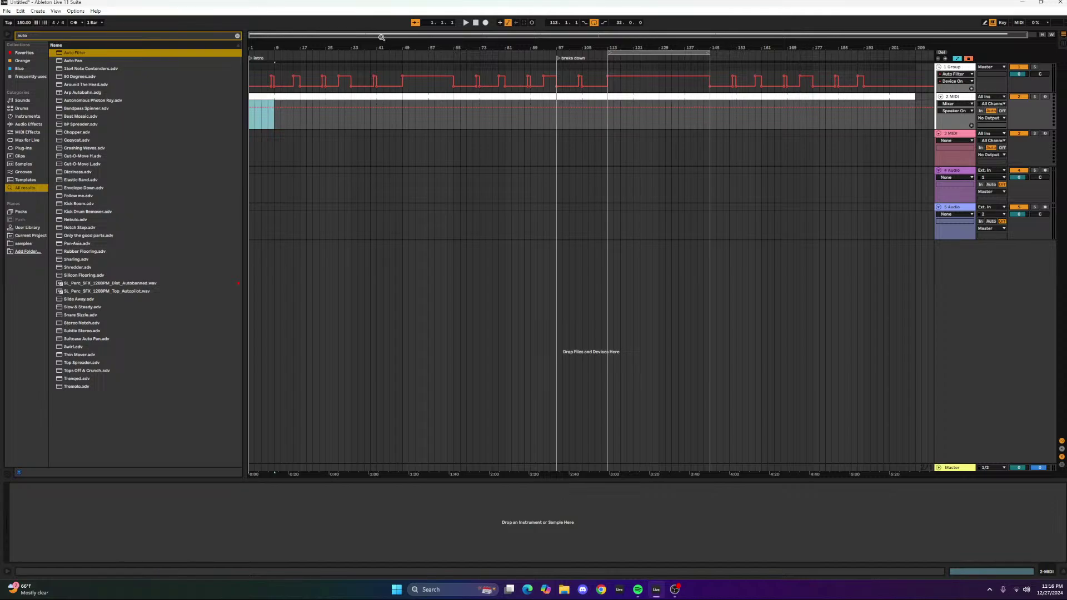
drag(382, 37, 382, 32)
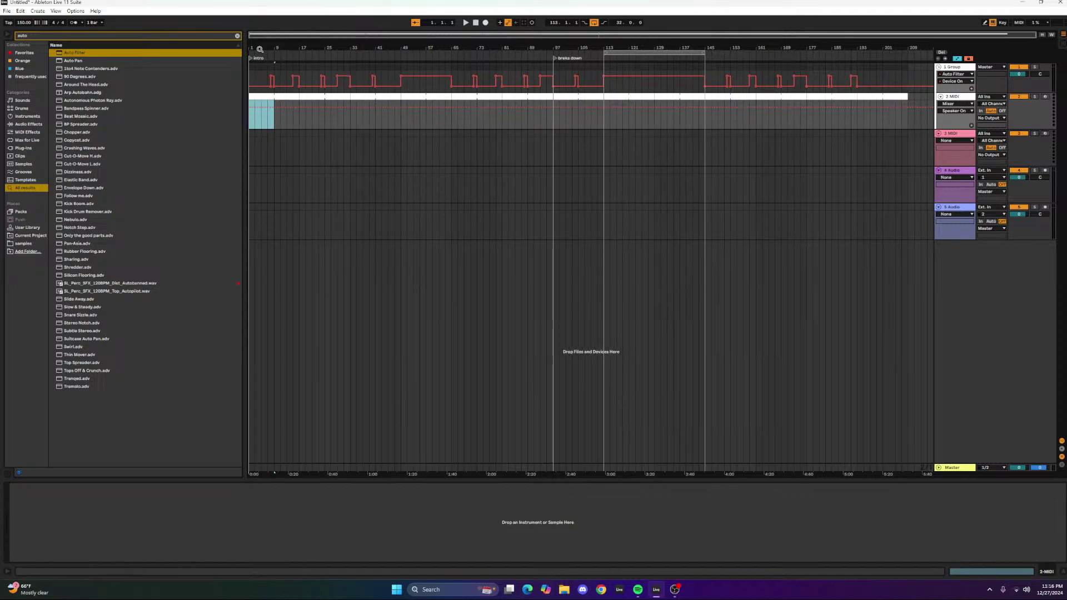
click(251, 118)
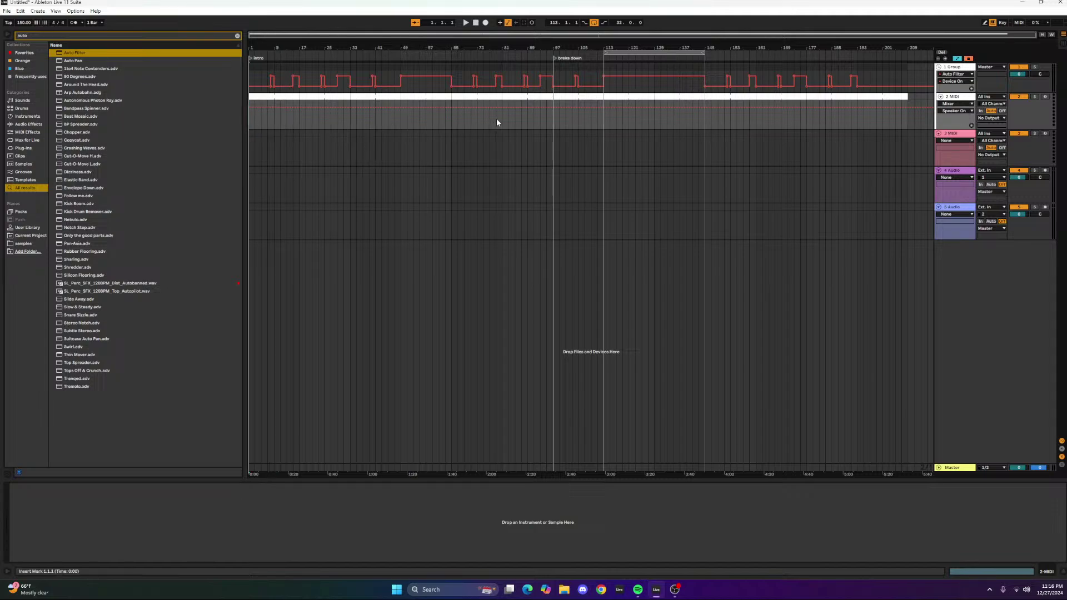
Add a locator named "end" at bar 209, where the MIDI clip ends.
mouse_move(539, 78)
right_click(907, 57)
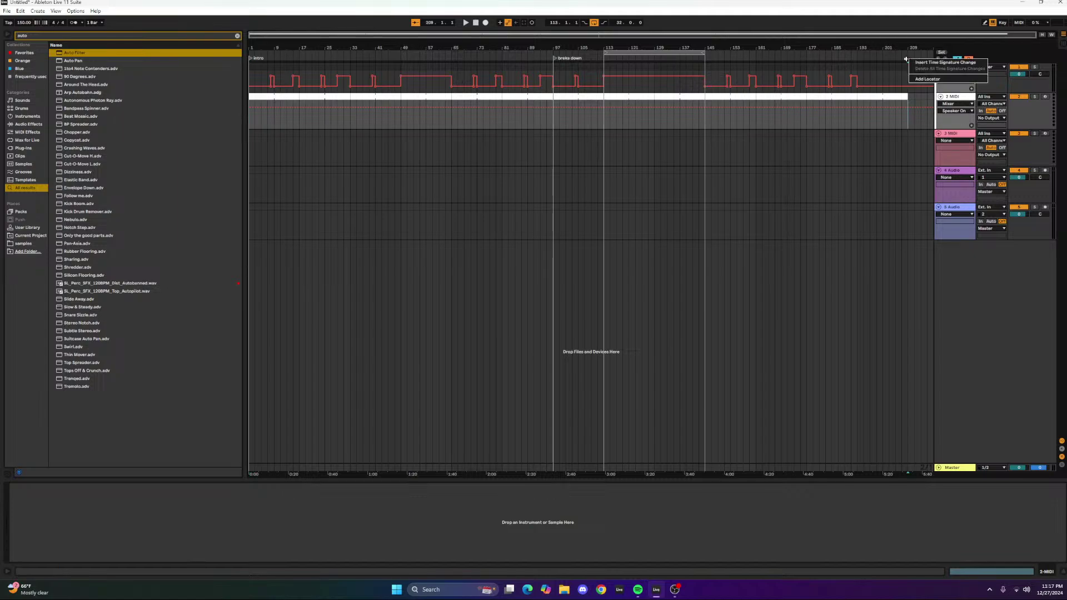
click(926, 79)
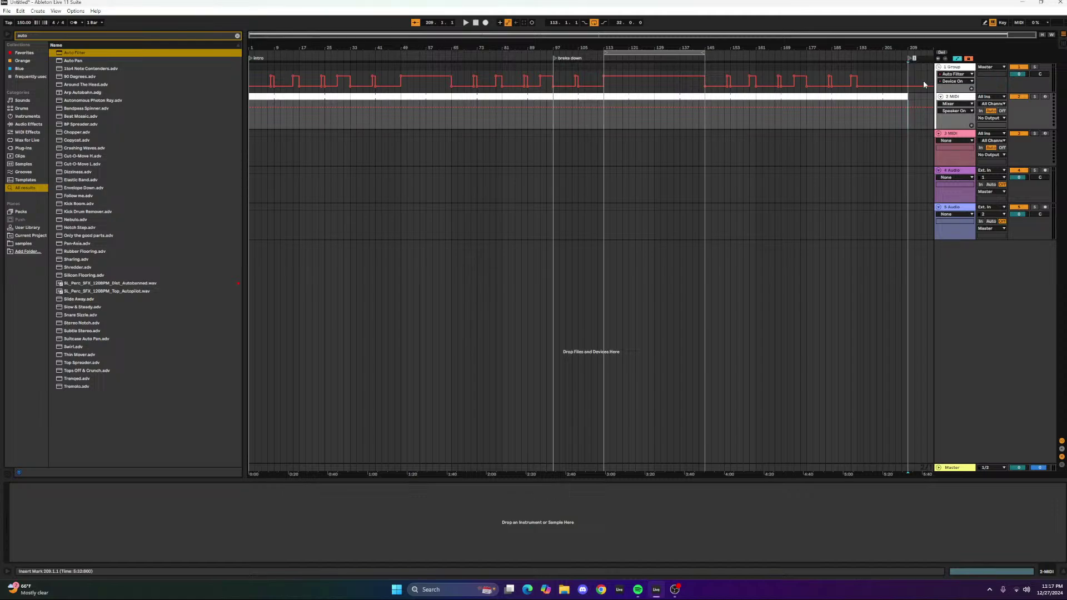
text(end)
Add a locator named "drop 1" at bar 65 and one named "break 1" at bar 49.
right_click(452, 57)
click(468, 79)
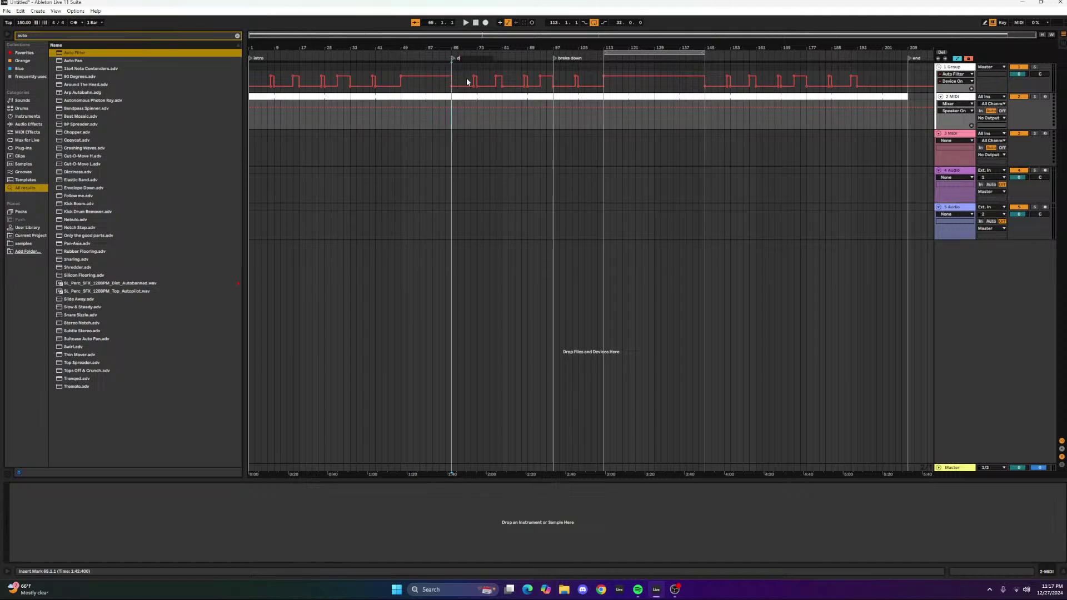
right_click(402, 58)
click(412, 81)
text(break 1)
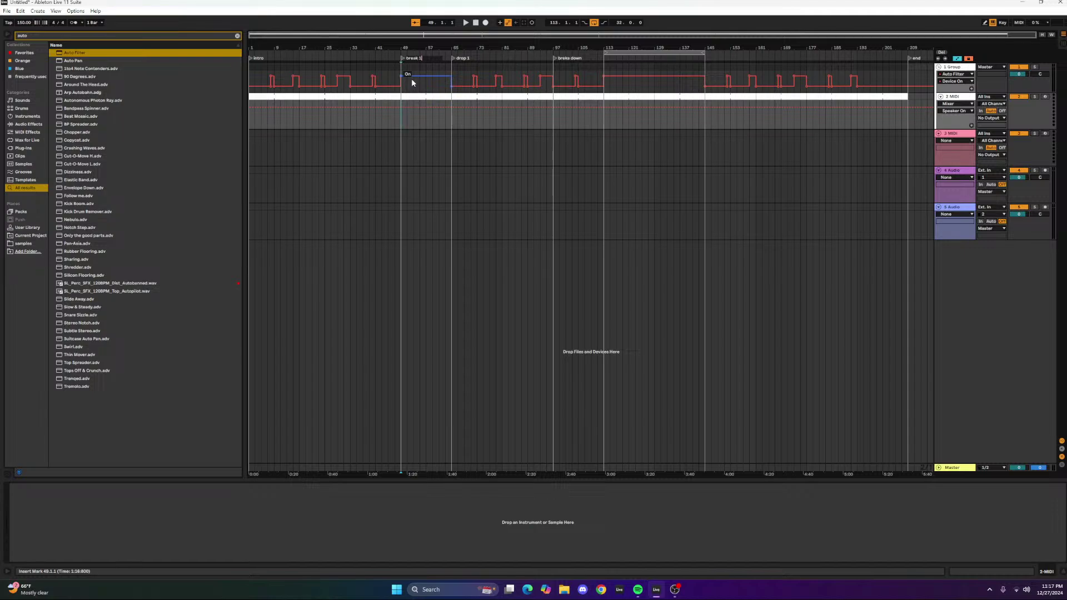
Add a locator named "trilogy break" at bar 113 and rename the bar 49 locator to "build".
right_click(606, 58)
click(624, 79)
text(logy)
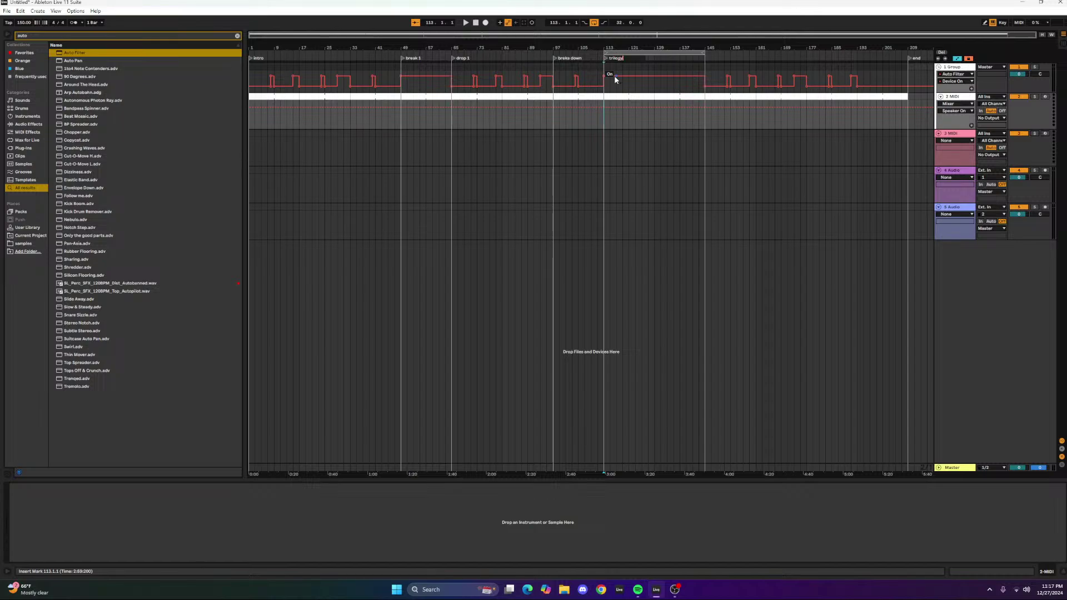
text( break)
key(Return)
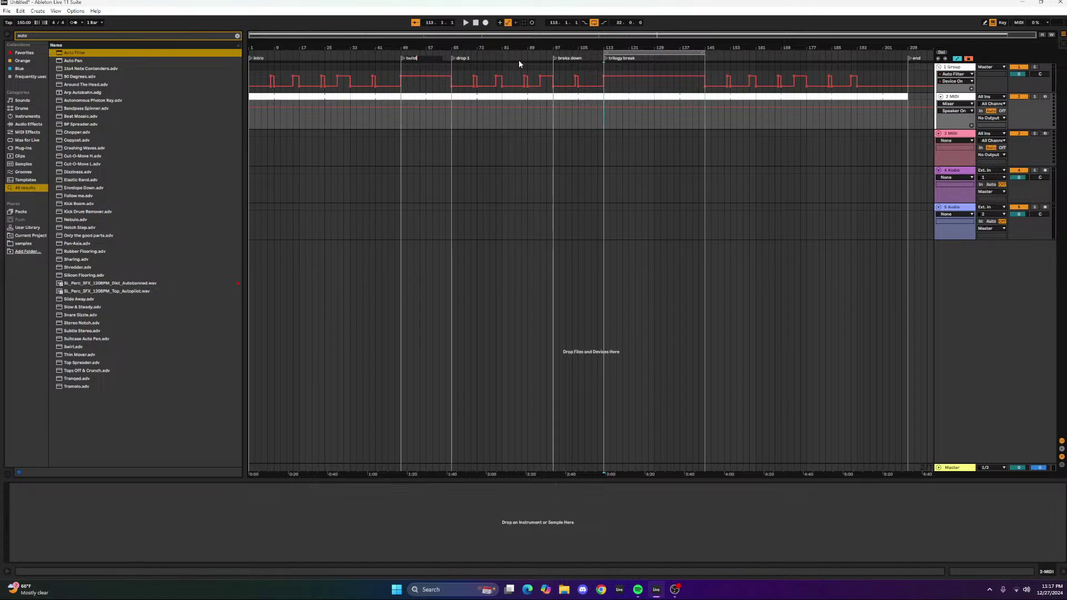
Add a locator named "drop" at bar 145, where the long filter section ends.
right_click(709, 61)
click(717, 77)
text(drop)
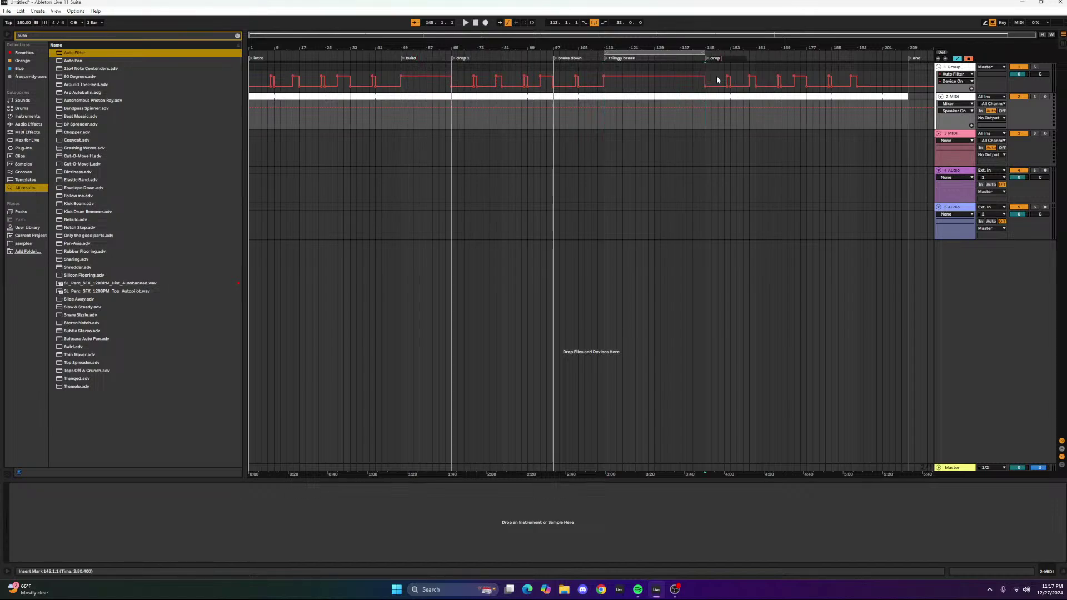